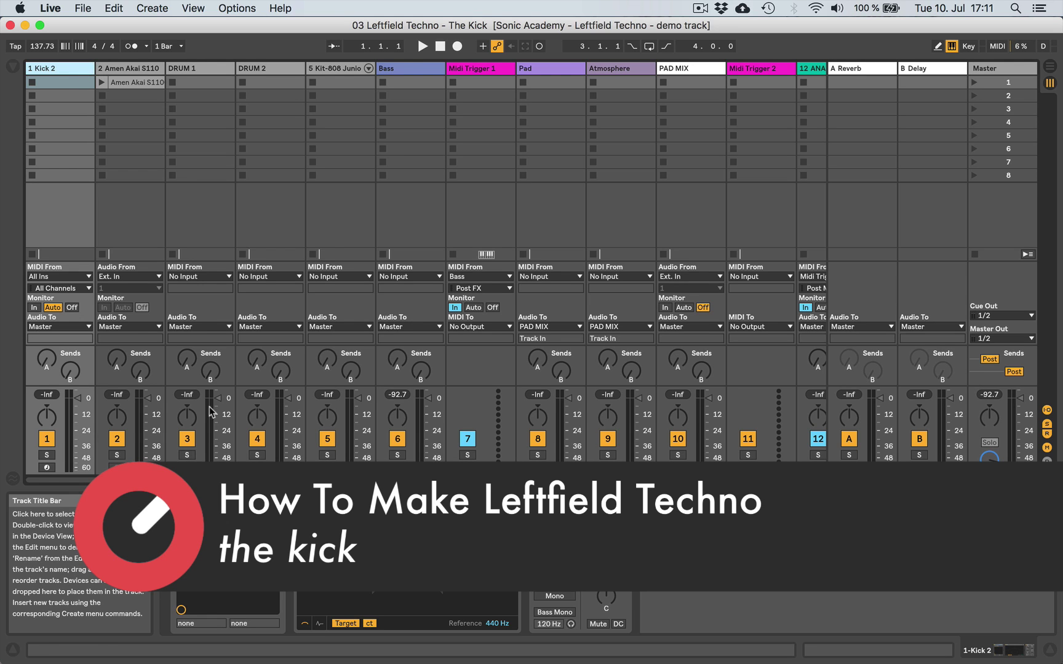
Open the Kick 2 instrument's editor on the first track, reposition its window, and shorten the kick length to 444 ms.
left_click(197, 500)
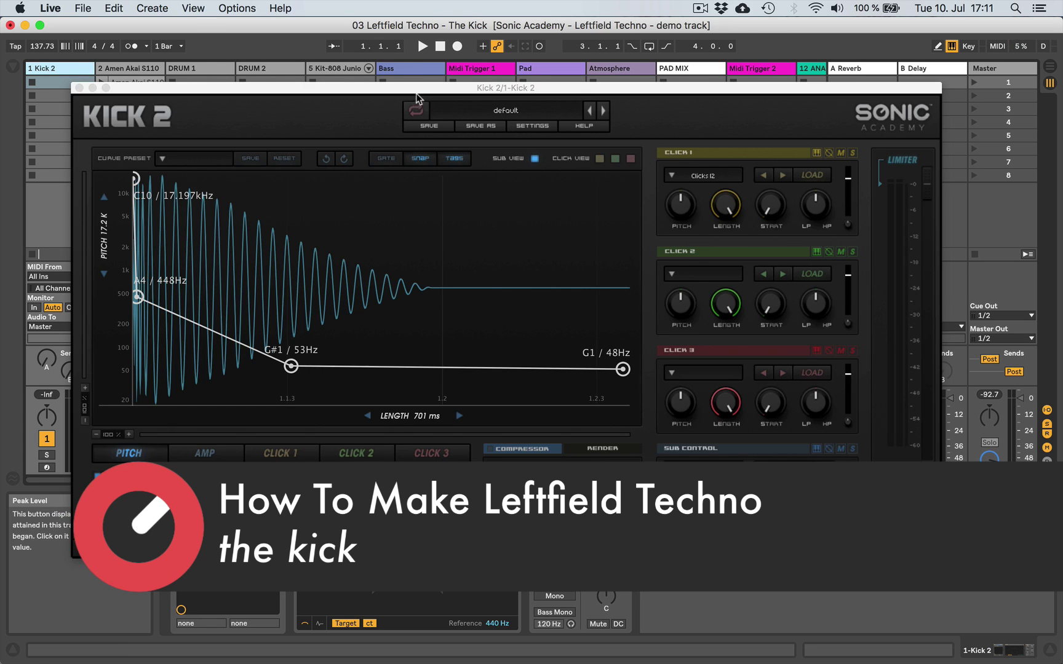
left_click_drag(397, 88, 395, 122)
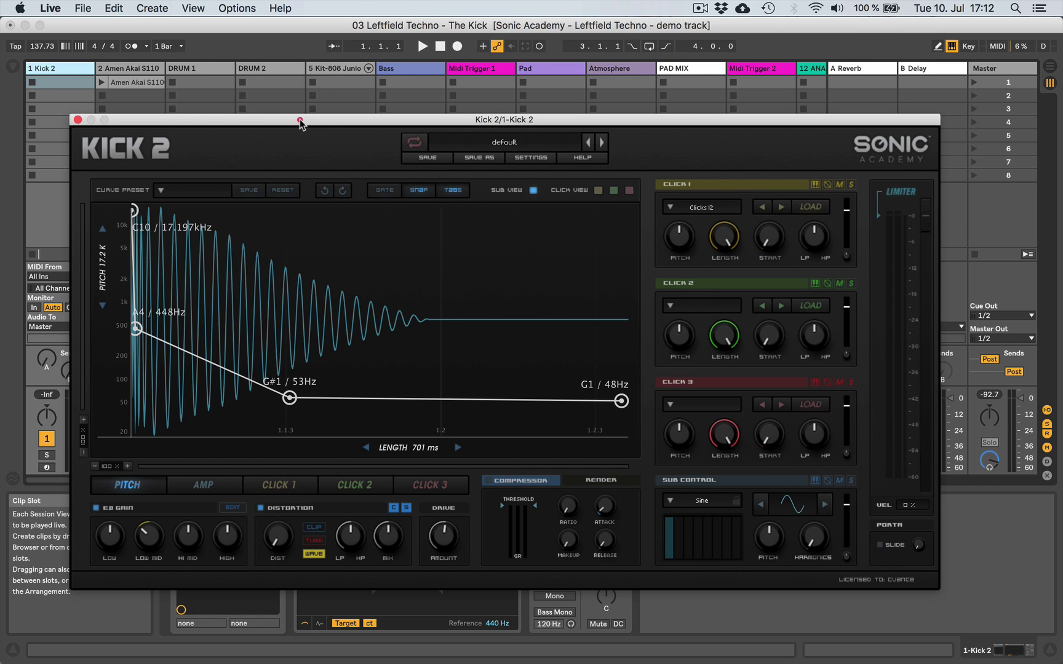
left_click_drag(300, 121, 330, 103)
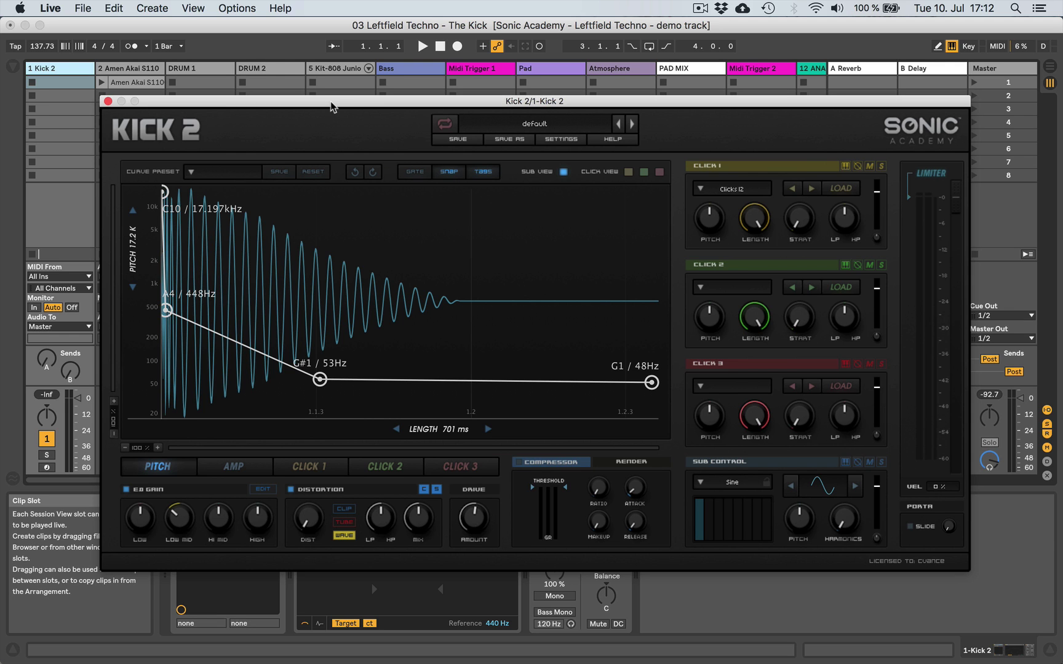
left_click_drag(271, 98, 269, 72)
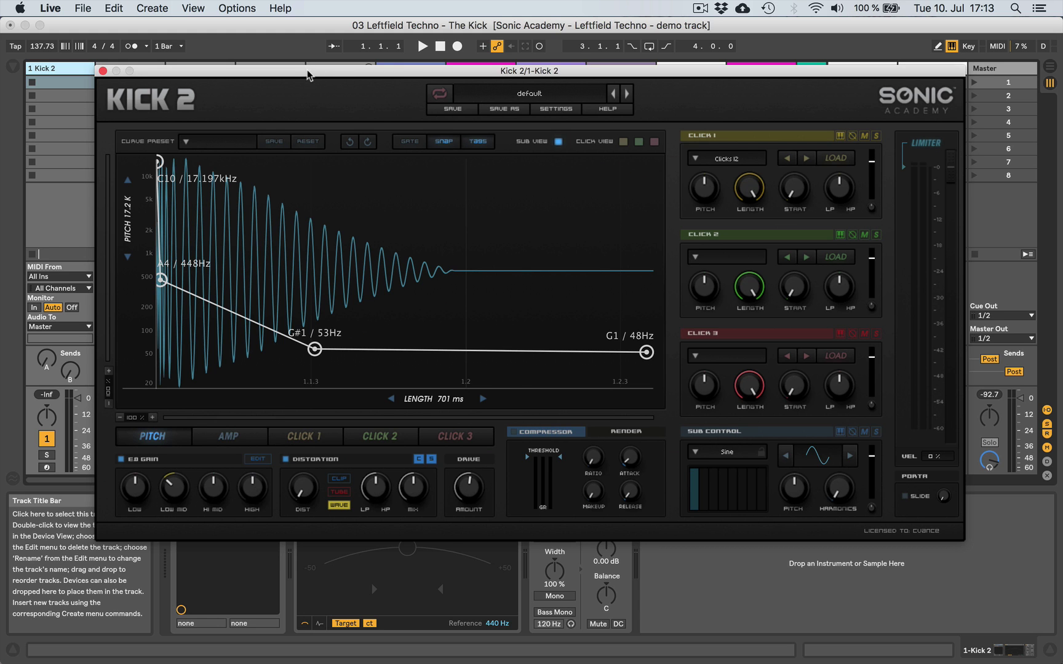
left_click_drag(534, 73, 521, 46)
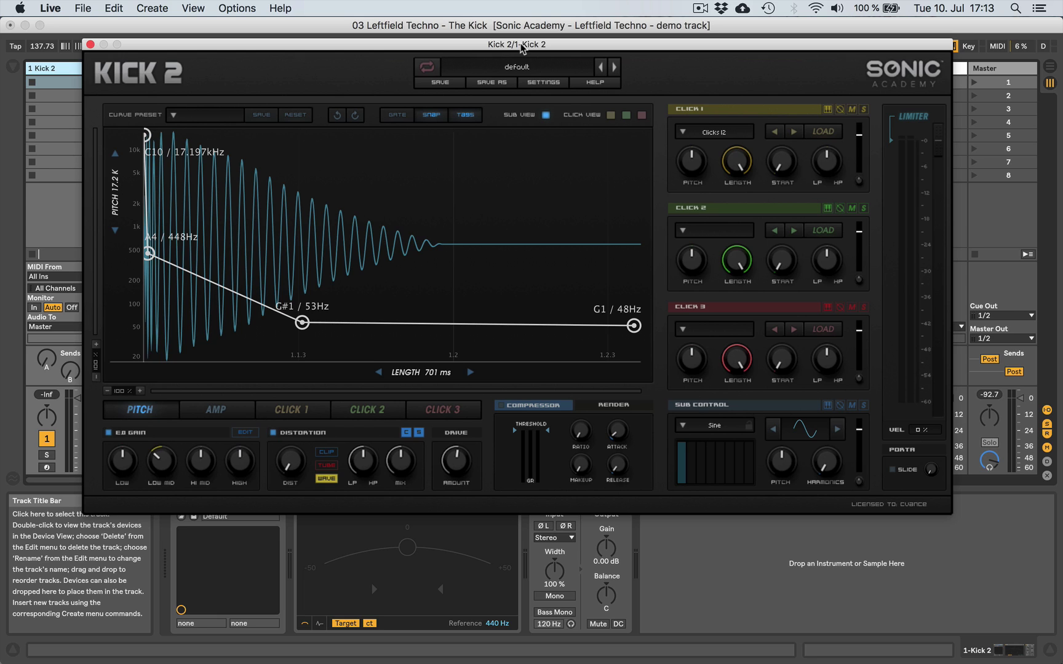
left_click(520, 44)
left_click_drag(430, 374, 387, 379)
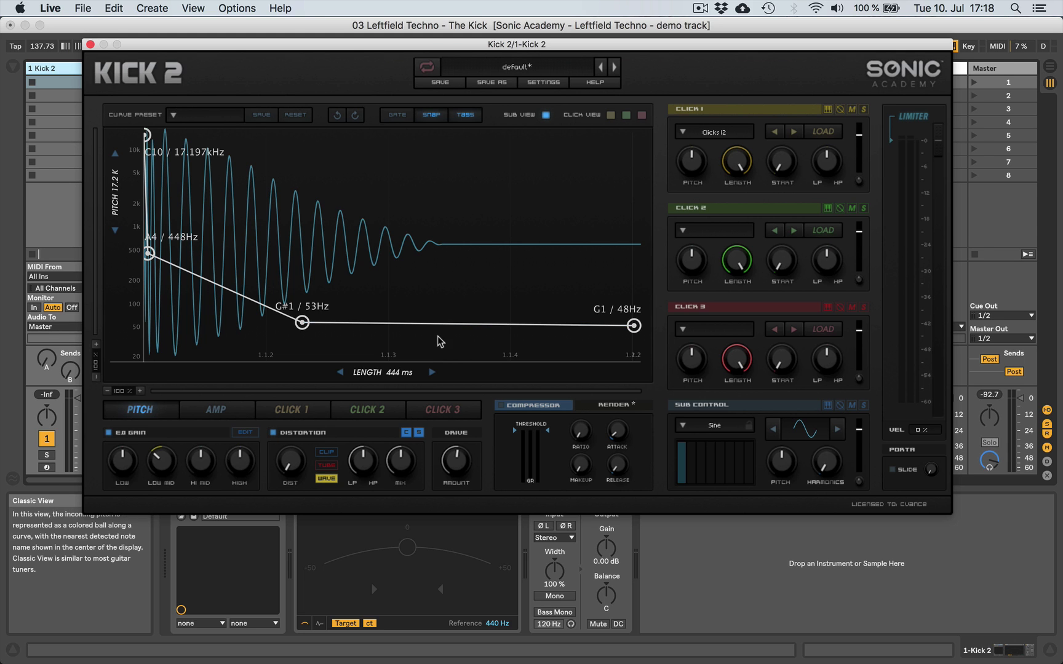
Close the Kick 2 editor and set the project tempo to 128 BPM.
left_click(89, 44)
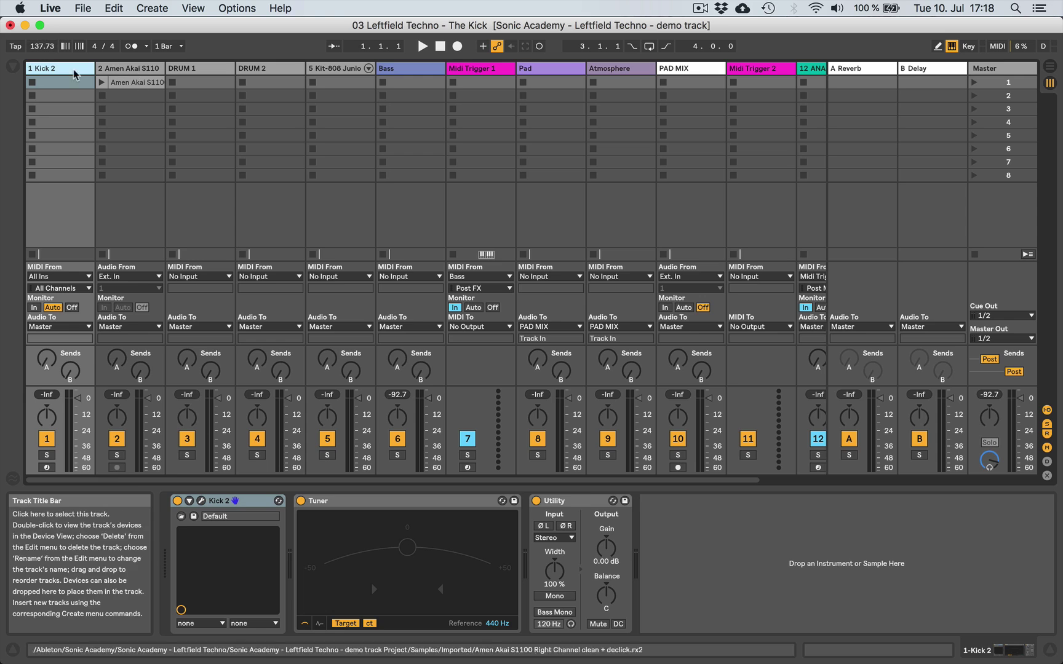
left_click(40, 47)
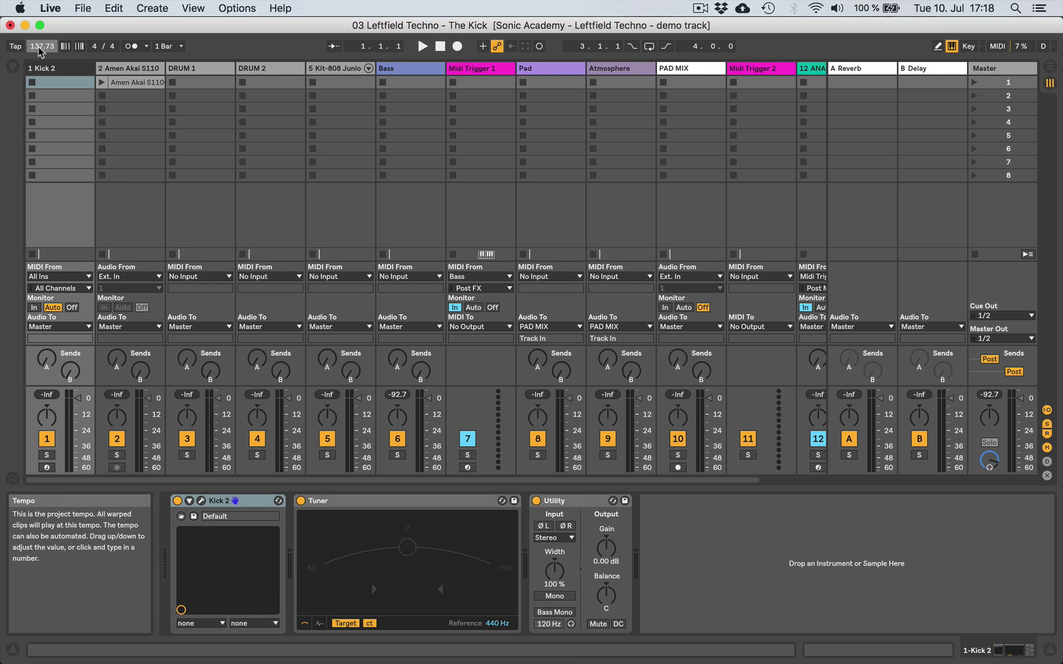
type("128")
key("Return")
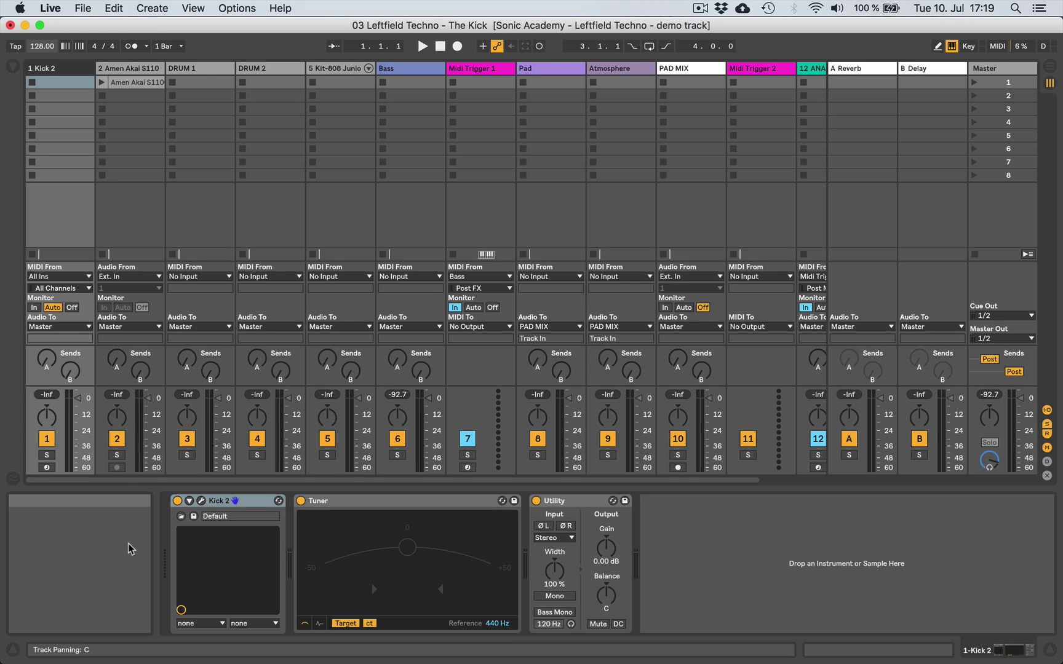
Reopen the Kick 2 editor, set the kick length to 477 ms, and lower the third pitch node to G1 / 49 Hz.
left_click(201, 501)
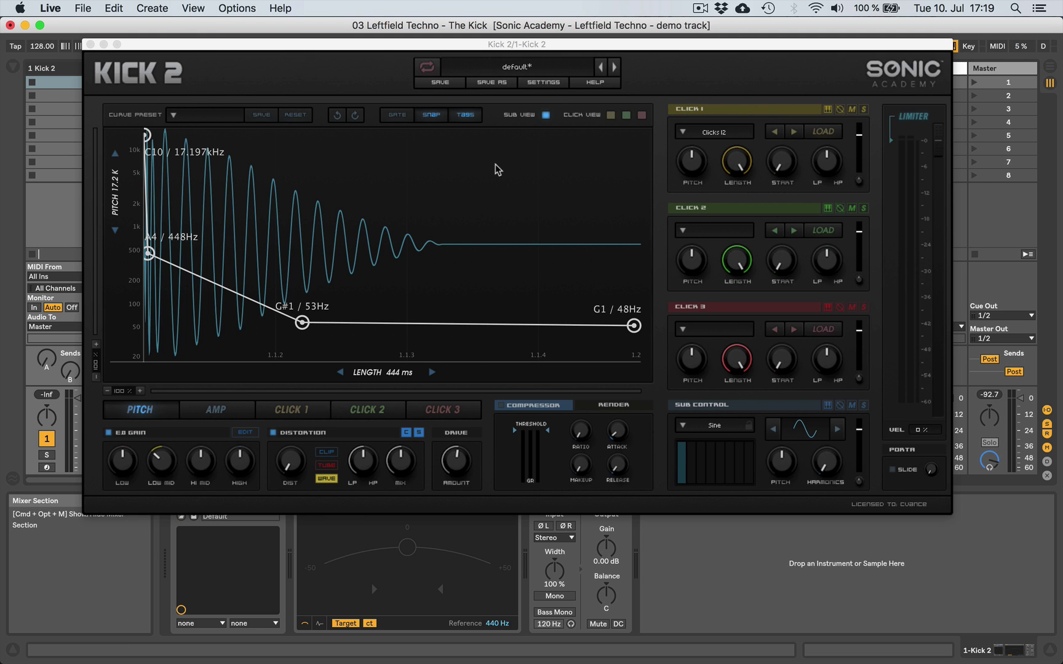
mouse_move(391, 372)
left_mouse_down()
mouse_move(393, 396)
mouse_move(393, 384)
left_mouse_up()
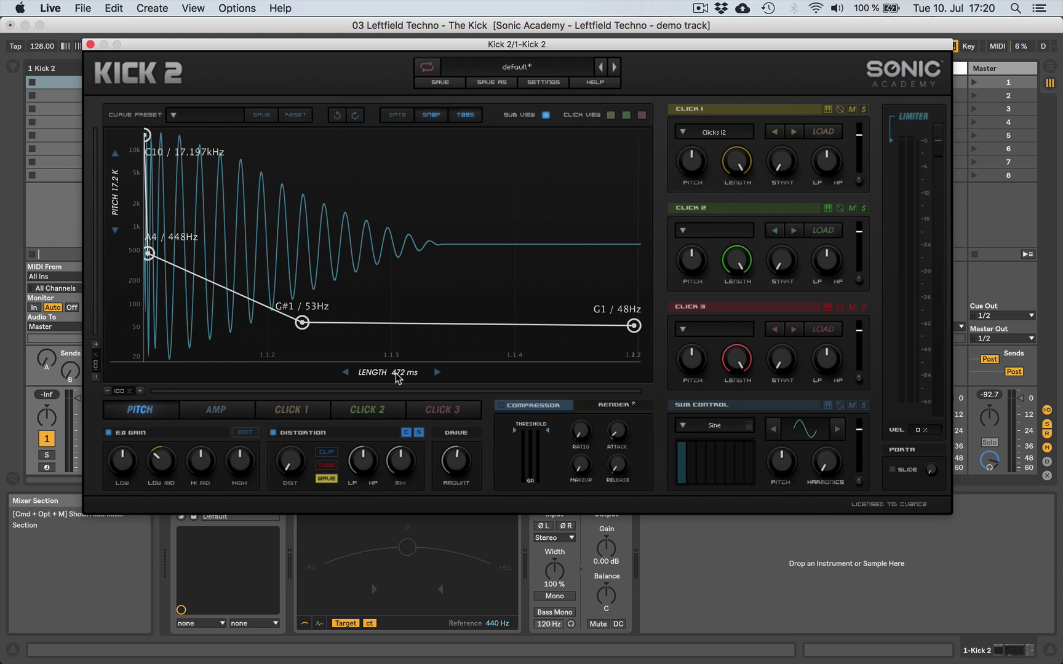
left_click_drag(397, 377, 392, 375)
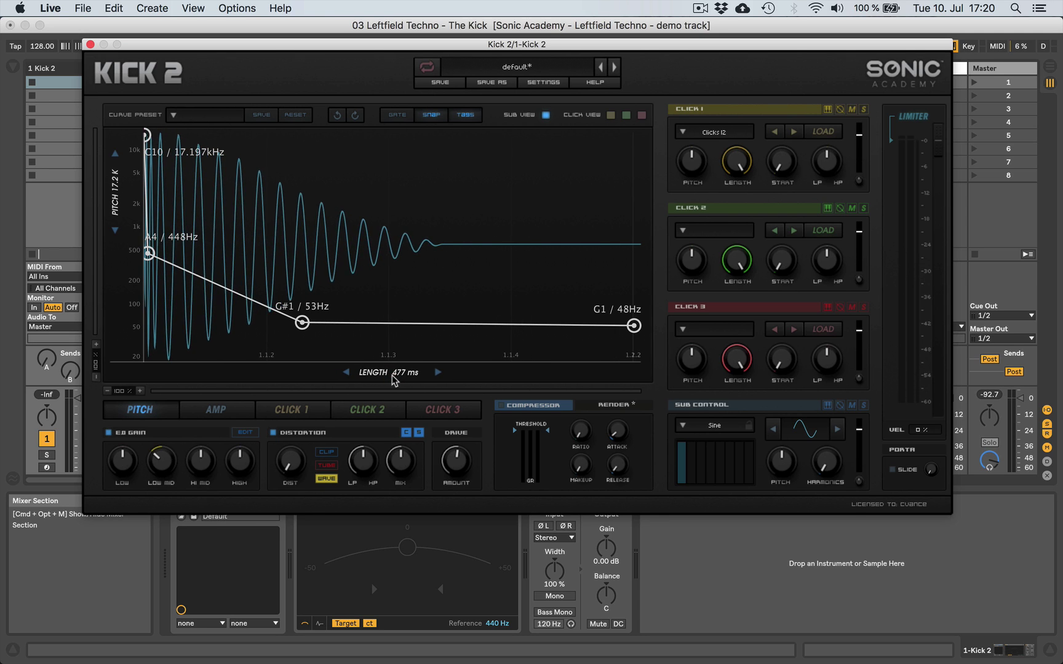
left_click_drag(302, 323, 308, 326)
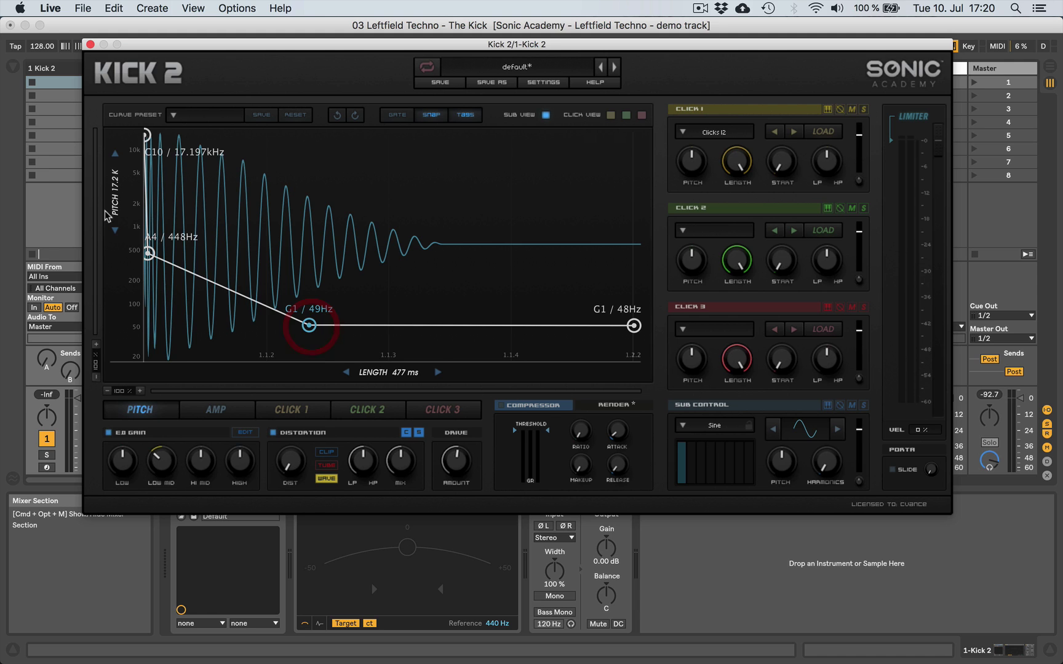
left_click(147, 137)
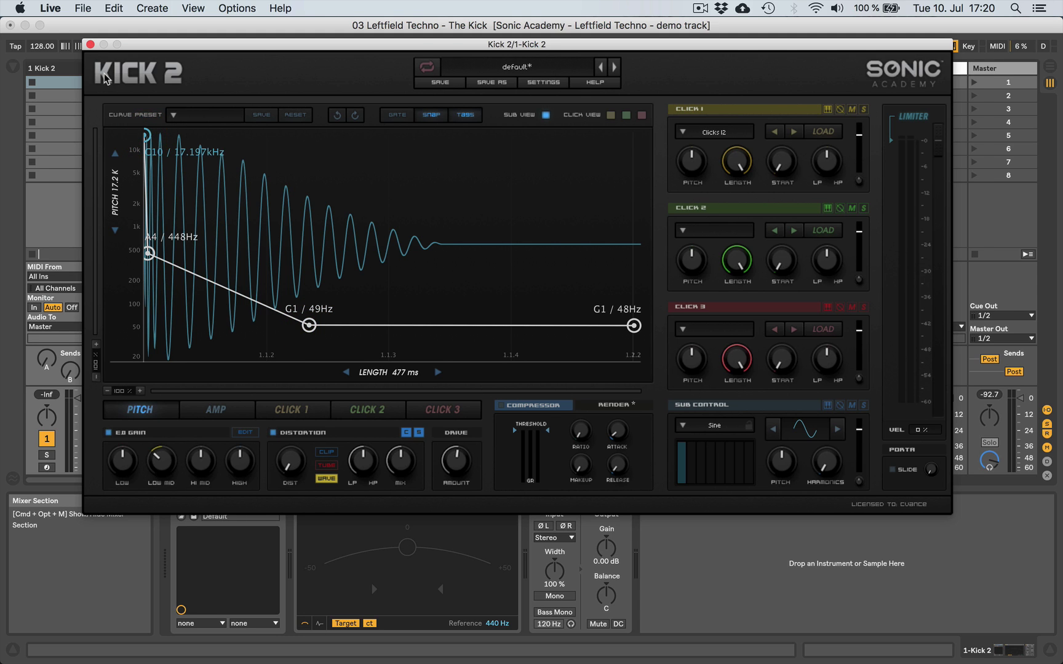
Create a MIDI clip with a C3 note on the first beat in the Kick 2 track's third slot, looped over one beat.
left_click(90, 45)
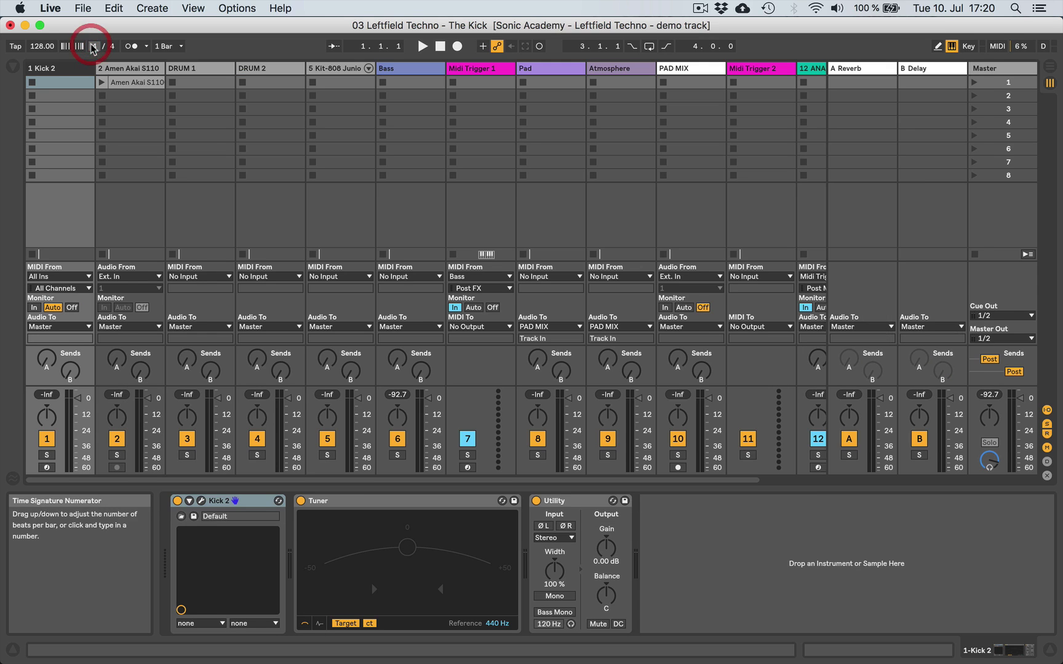
double_click(61, 109)
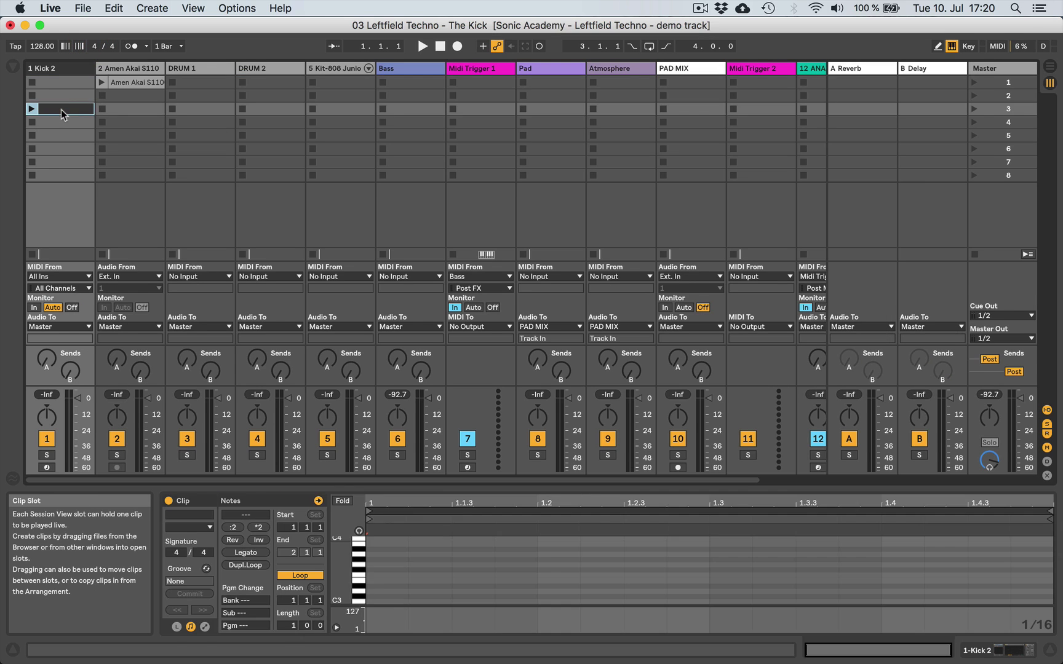
double_click(387, 601)
left_click_drag(306, 625, 306, 641)
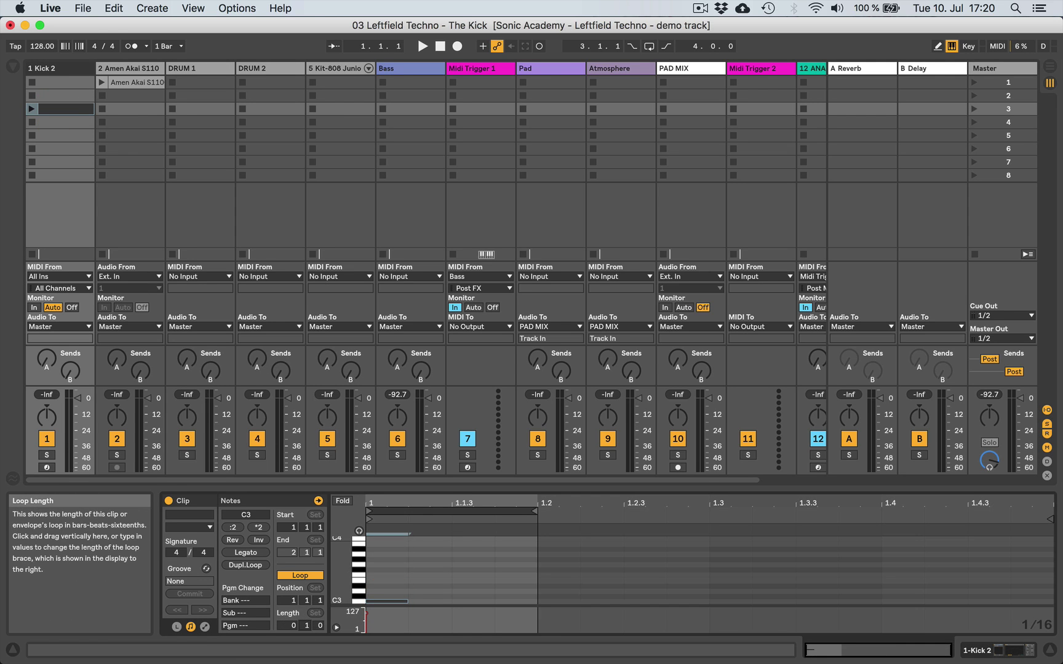
Audition scene 3 briefly, then reduce the output level in the Kick 2 editor's limiter section.
left_click(974, 109)
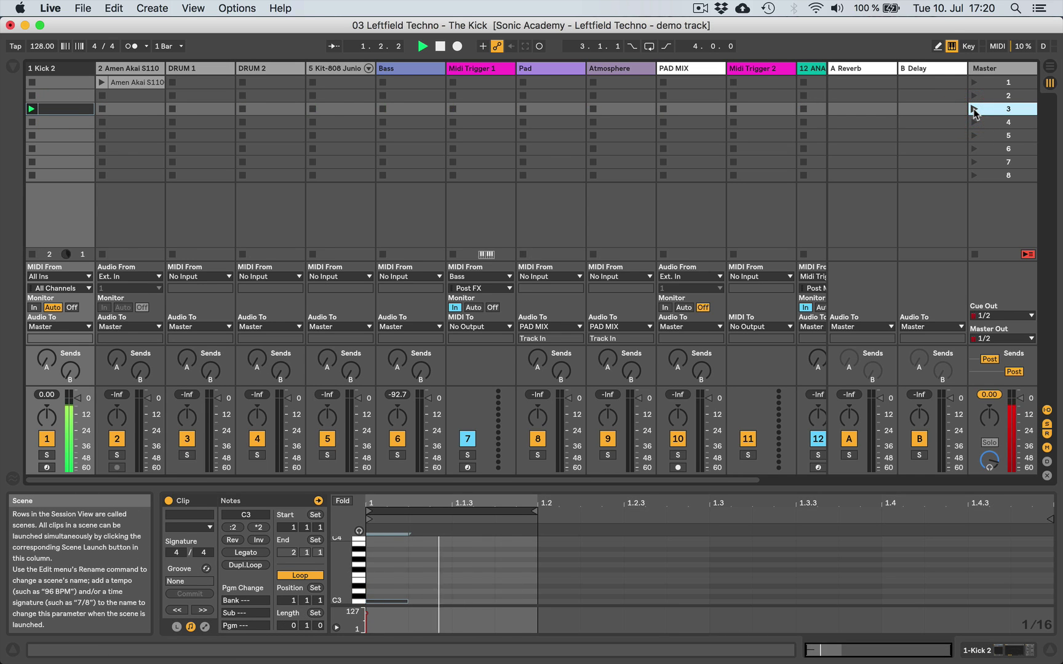
key("space")
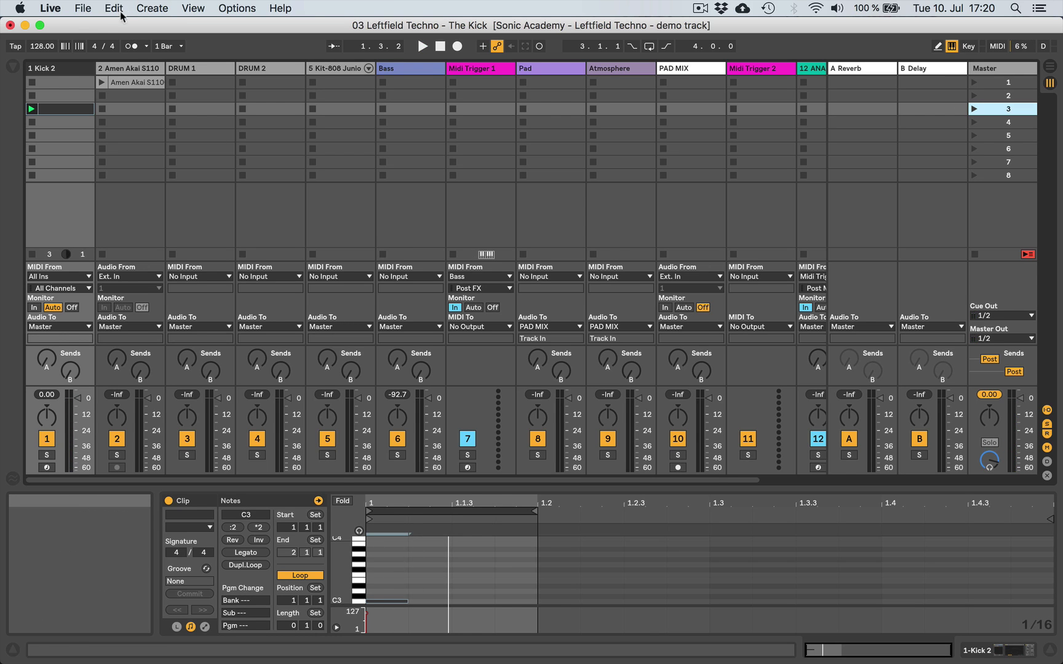
left_click(59, 68)
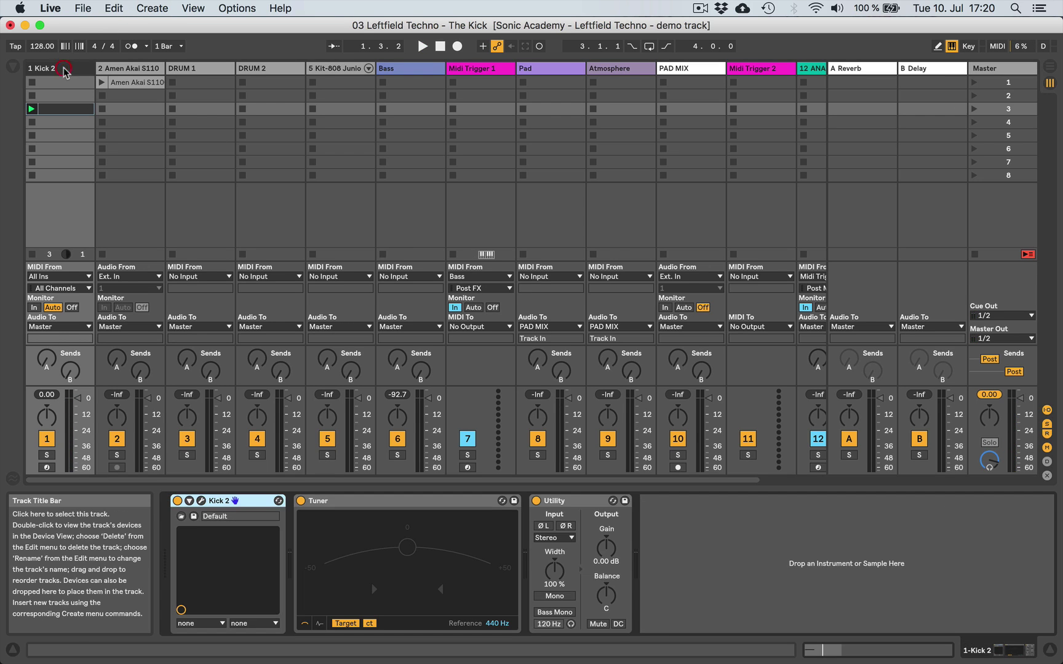
left_click(201, 501)
mouse_move(939, 148)
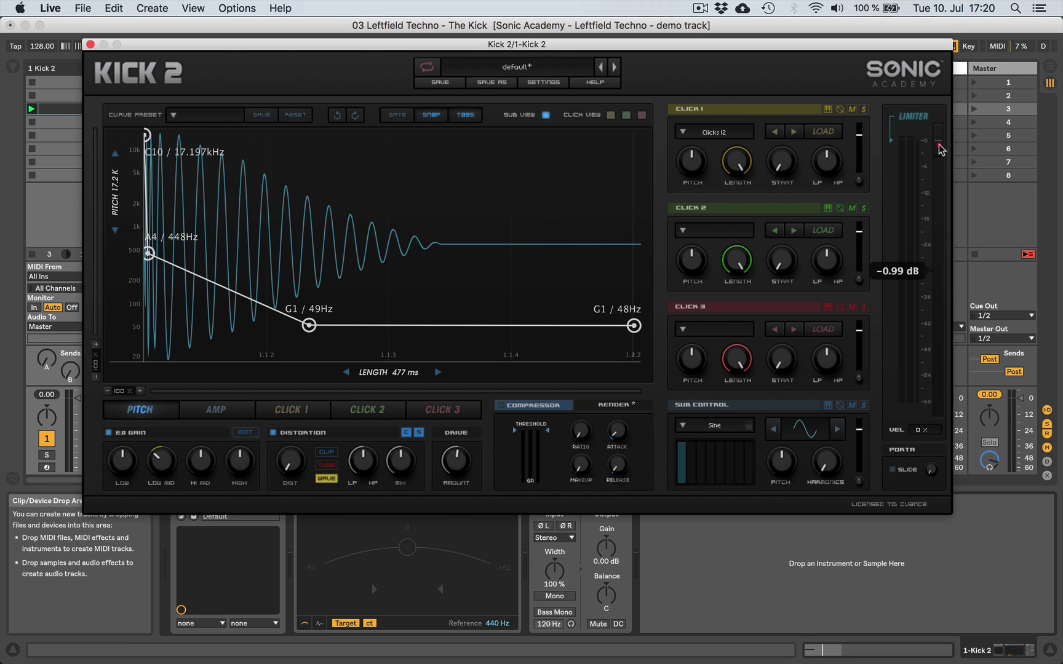
left_click_drag(939, 148, 939, 171)
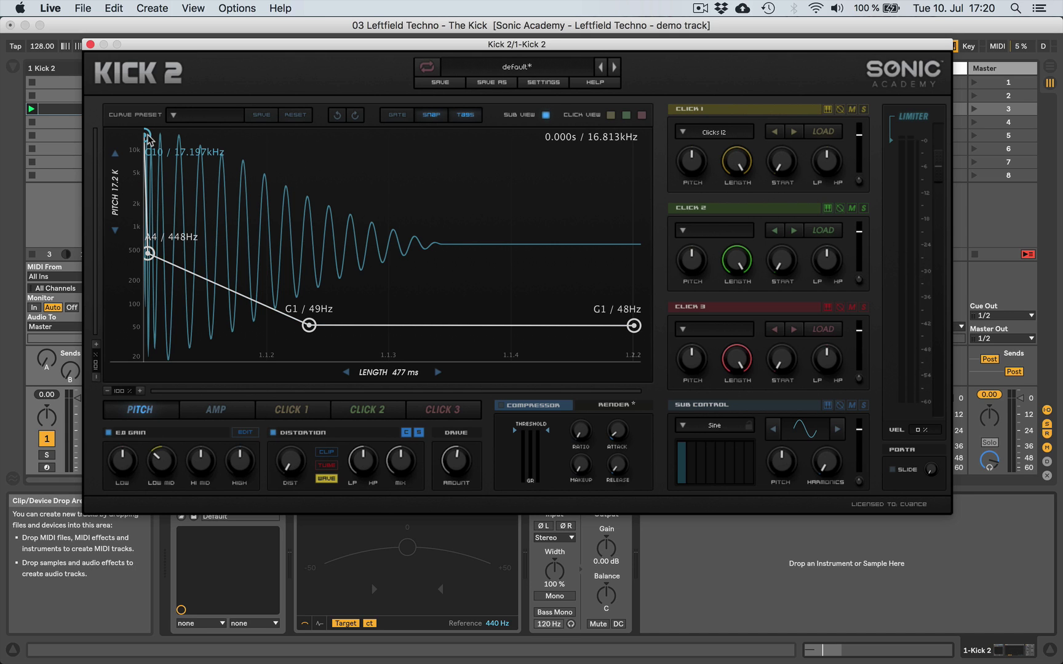
Lower the pitch envelope's first node to G6 / 1.568 kHz and move the second node slightly later to G3 / 196 Hz.
left_click_drag(146, 133, 143, 218)
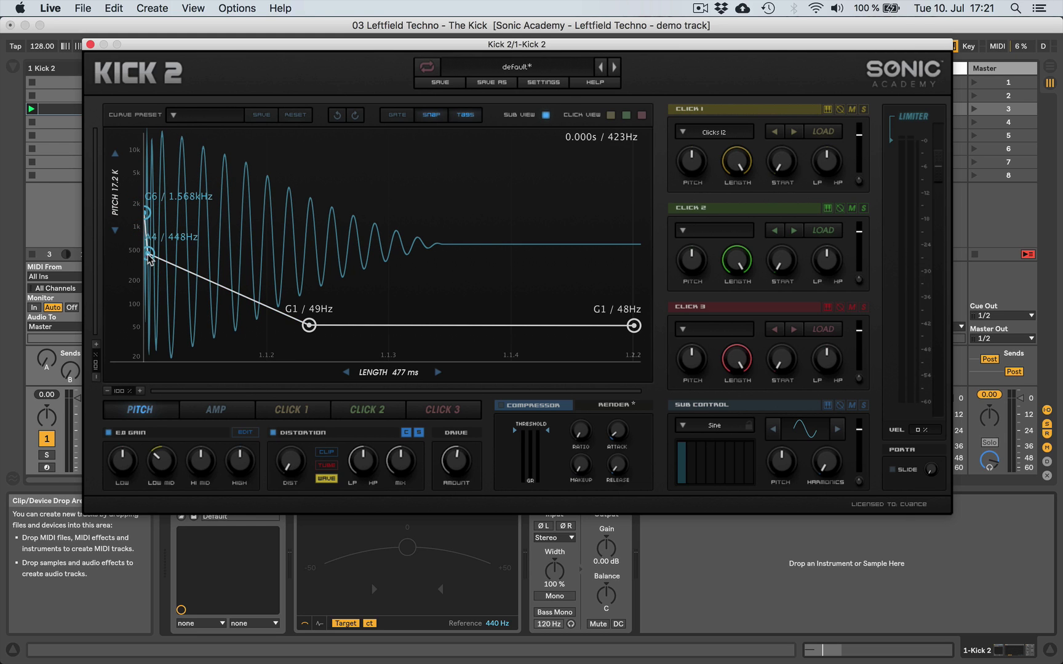
left_click_drag(150, 260, 164, 285)
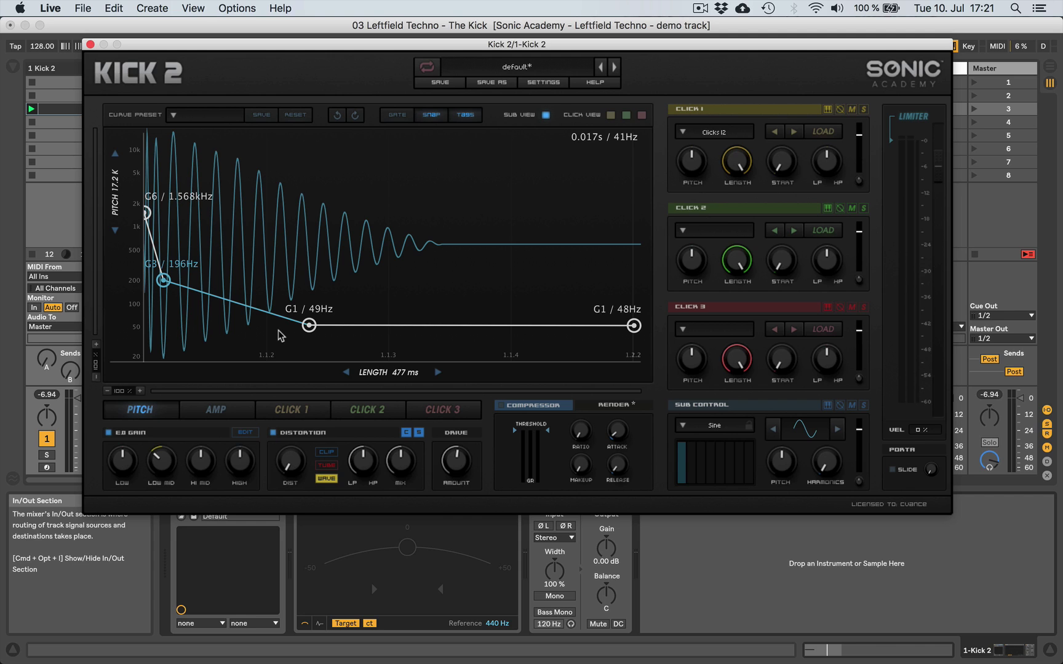
Reshape the amp envelope with earlier 1.00 peaks, an earlier 0.83 dip between them, and the second-last node earlier at 0.11.
left_click(211, 410)
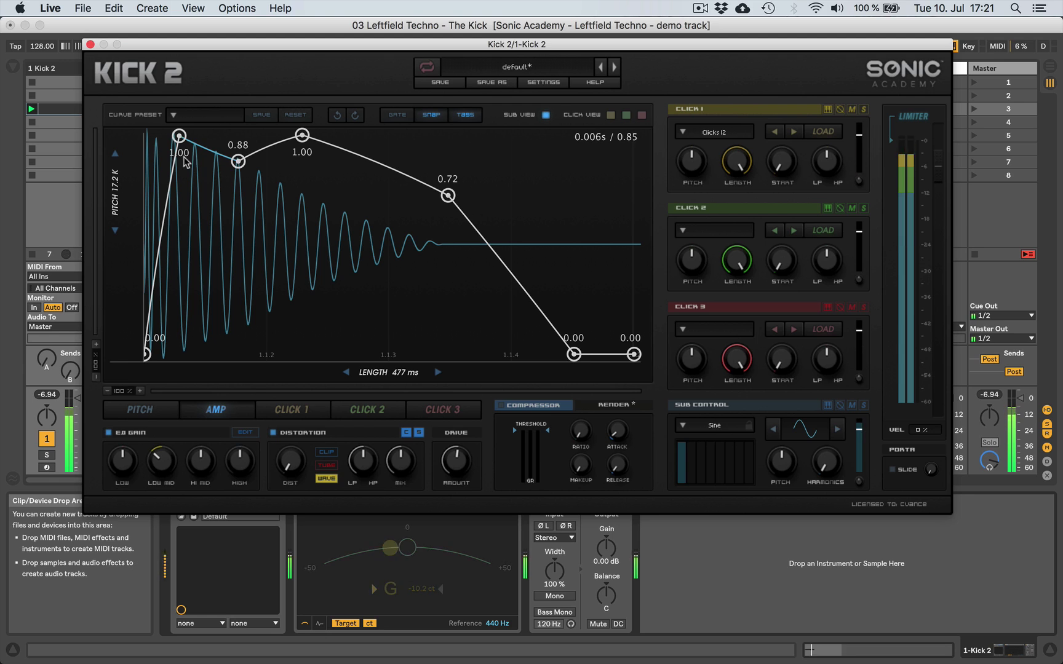
left_click_drag(179, 135, 158, 124)
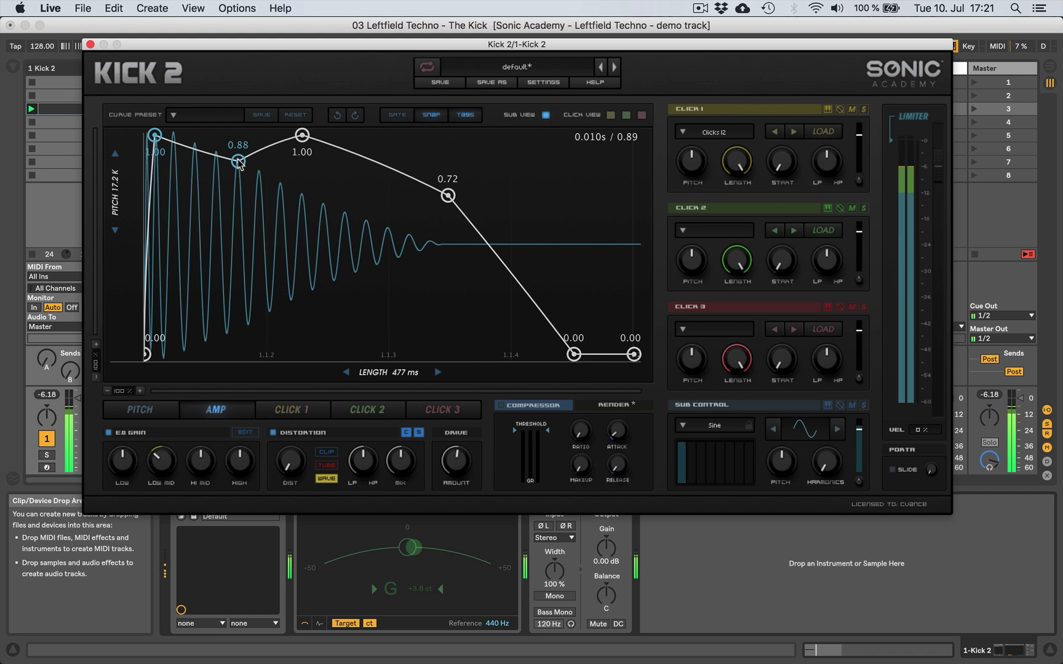
left_click_drag(238, 161, 188, 173)
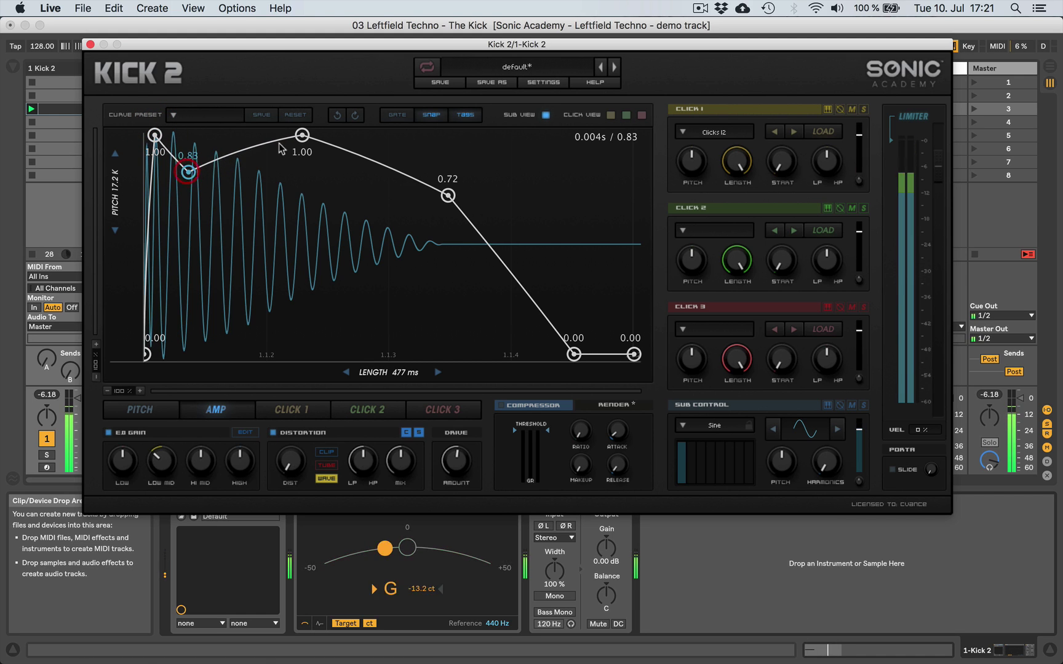
left_click_drag(302, 135, 246, 118)
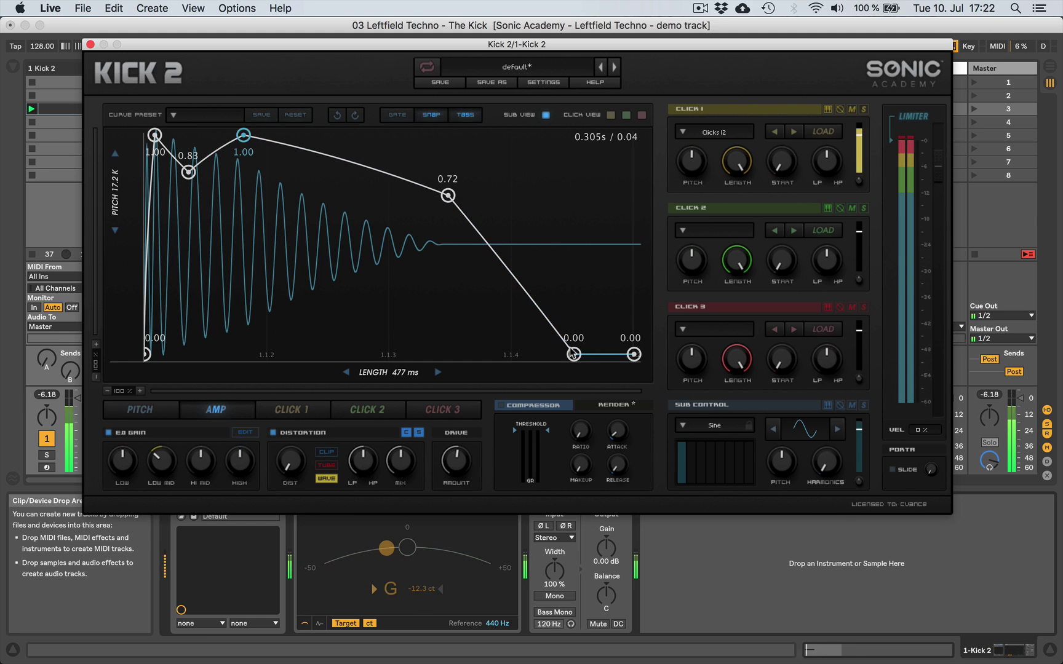
left_click_drag(572, 352, 521, 329)
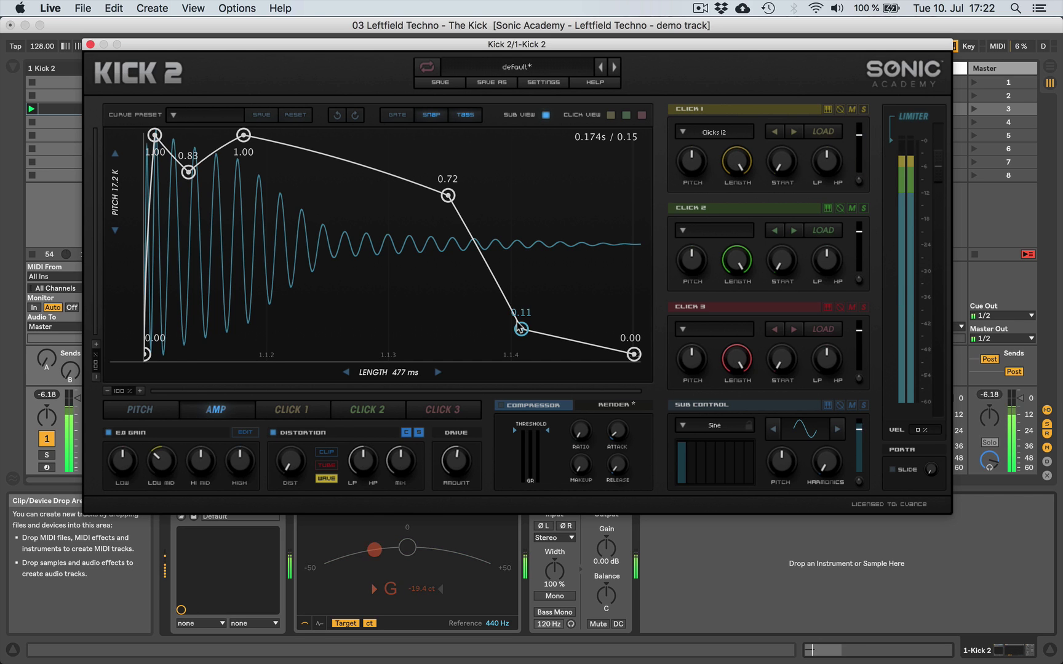
left_click(521, 328)
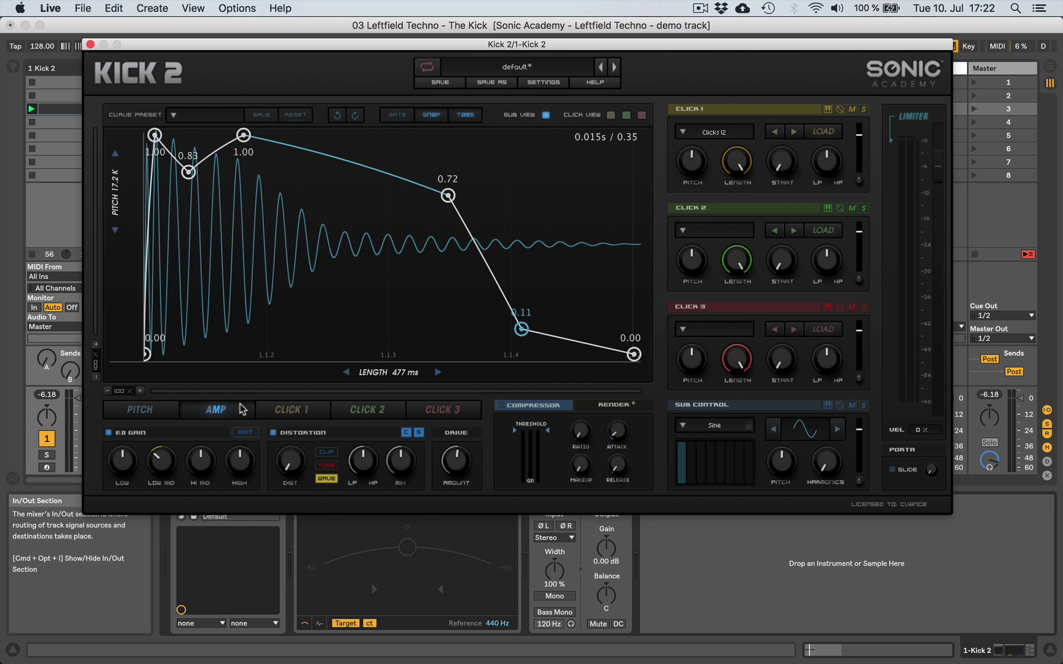
Compare the kick's pitch envelope with its amp envelope.
left_click(143, 409)
left_click(215, 410)
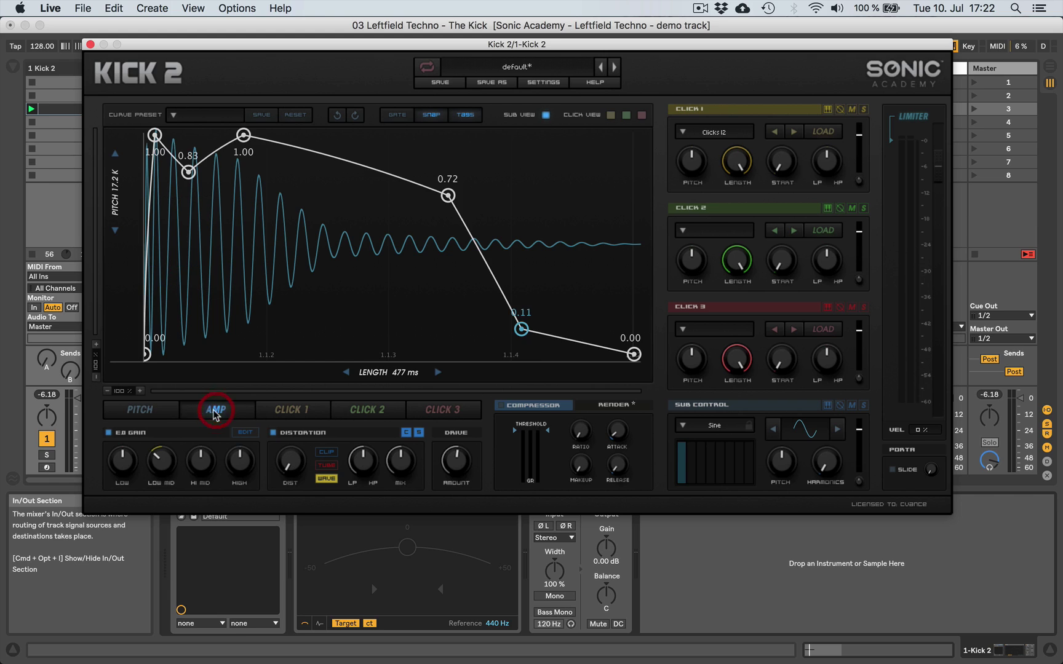
left_click(157, 410)
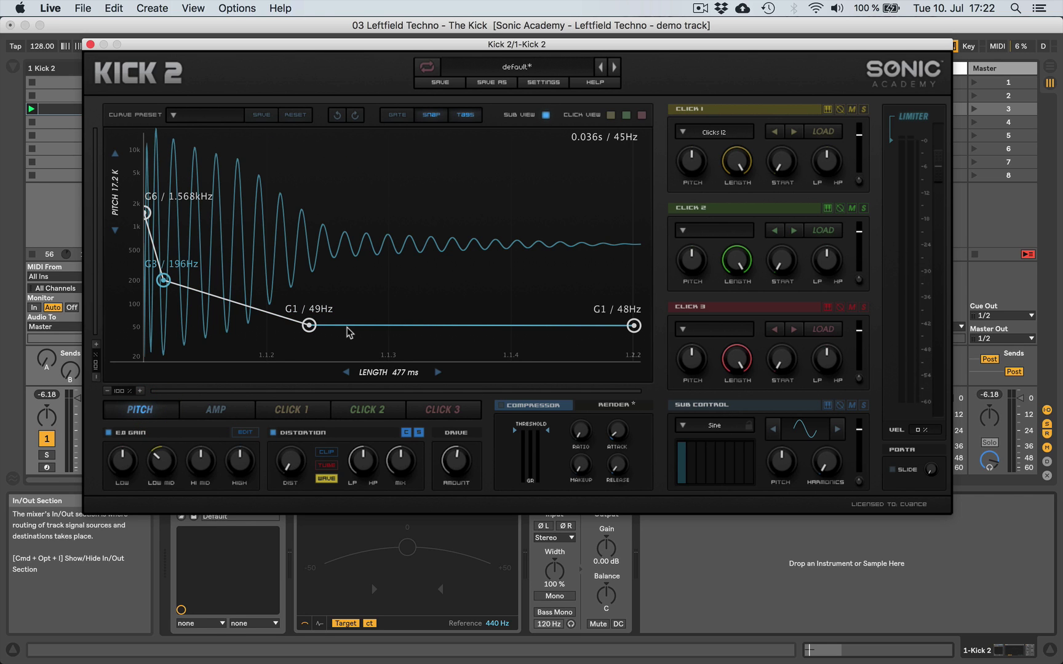
left_click(222, 412)
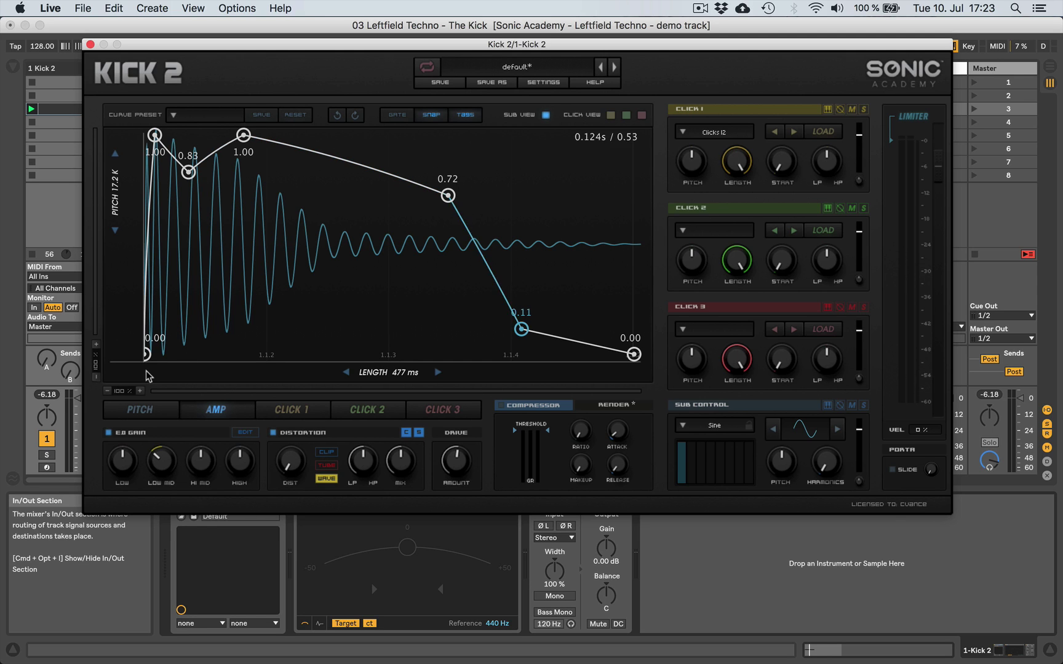
Lower the Click 1 envelope's start to 0.51 and add a node at 0.11 shortly after it.
left_click(292, 410)
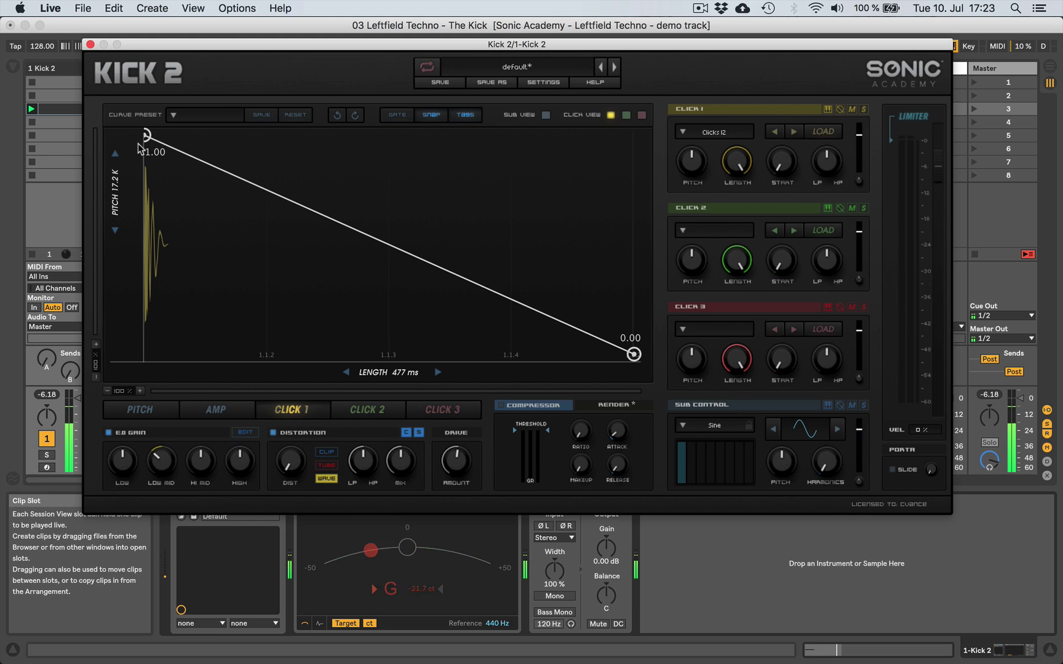
left_click_drag(145, 136, 148, 251)
left_click_drag(241, 269, 167, 333)
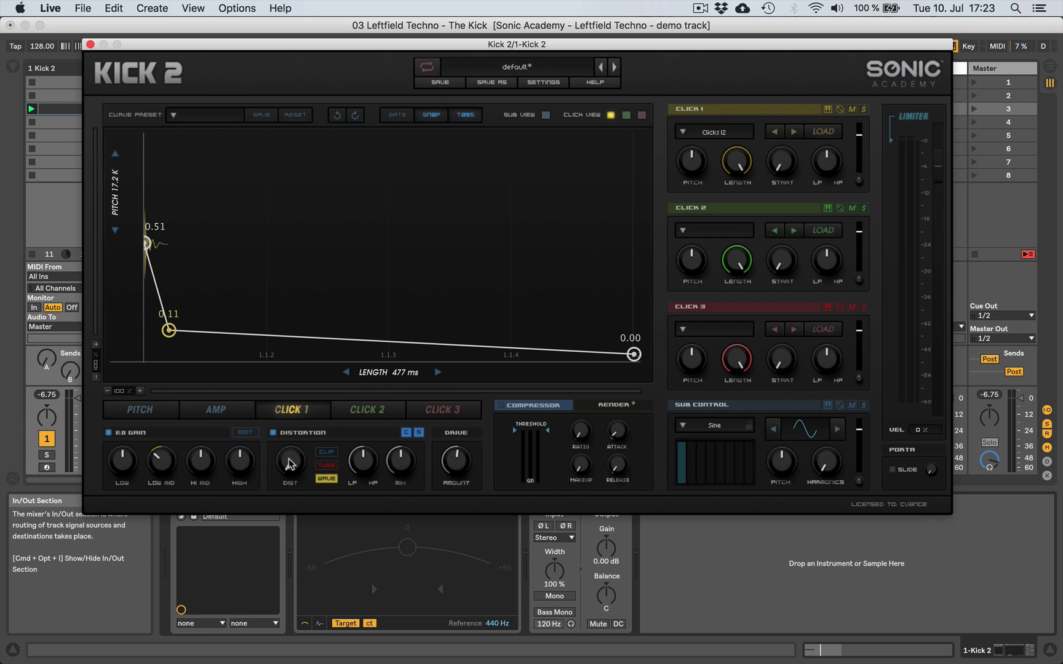
Increase the distortion amount and move the narrow EQ dip to 8396 Hz with a gain of -11.4 dB.
left_click_drag(289, 464, 261, 373)
key("space")
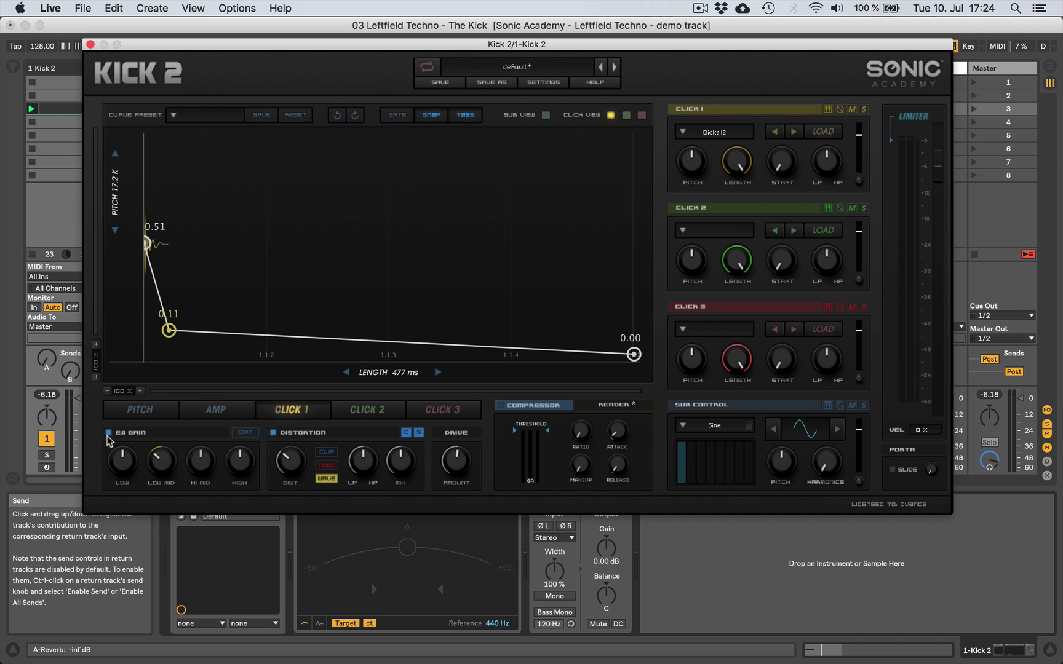
left_click(245, 433)
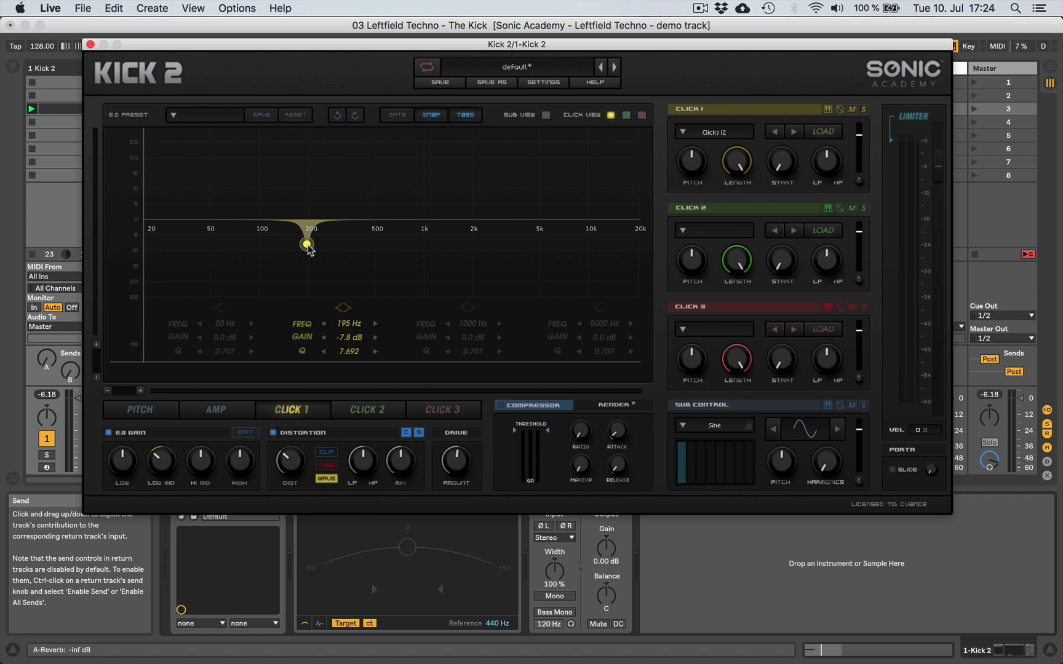
left_click_drag(309, 249, 309, 225)
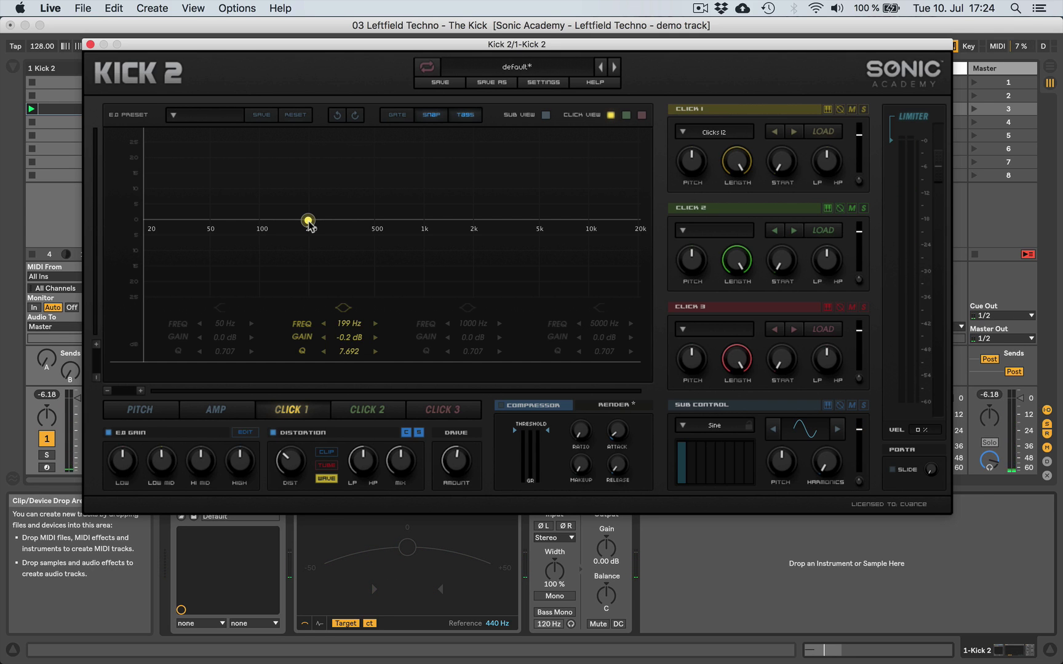
left_click_drag(310, 227, 578, 233)
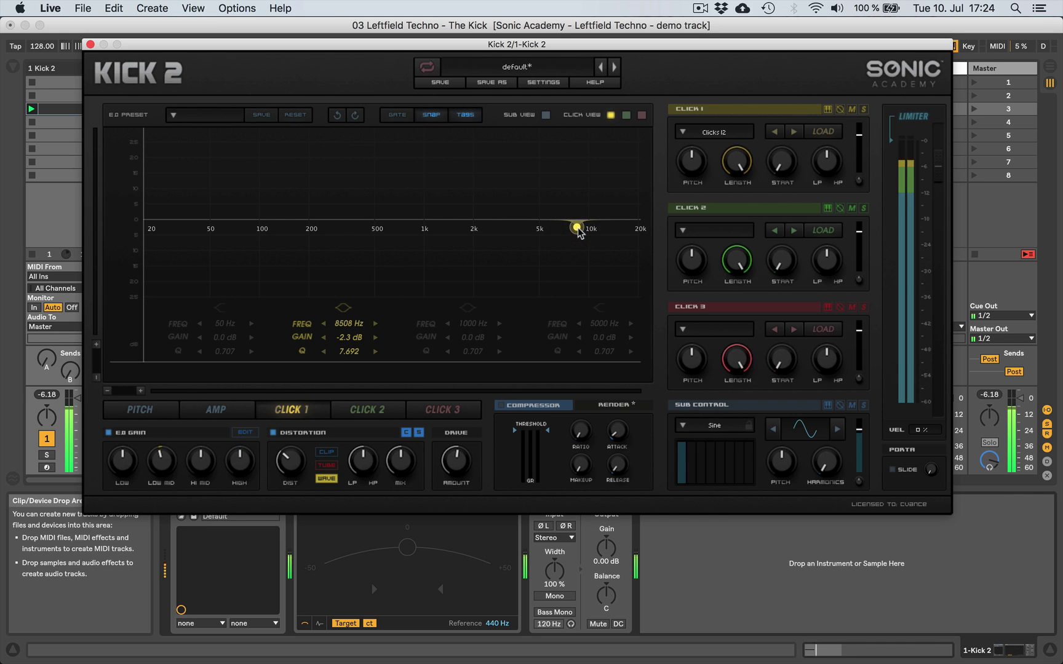
left_click_drag(577, 229, 576, 342)
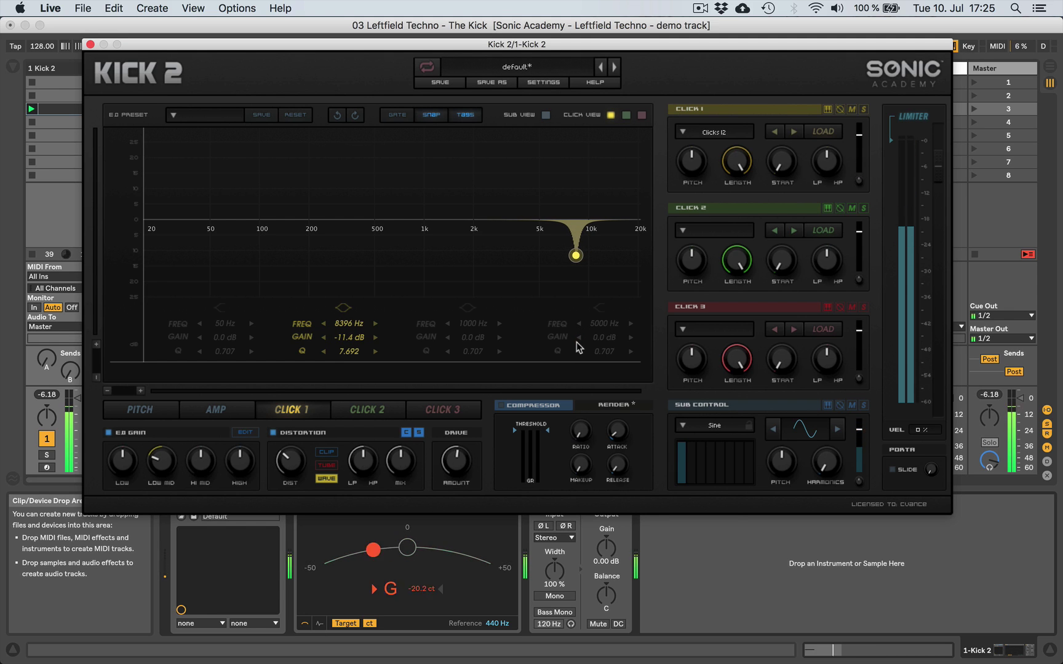
Close the plugin window and play the kick to check its pitch in the Tuner.
left_click(90, 44)
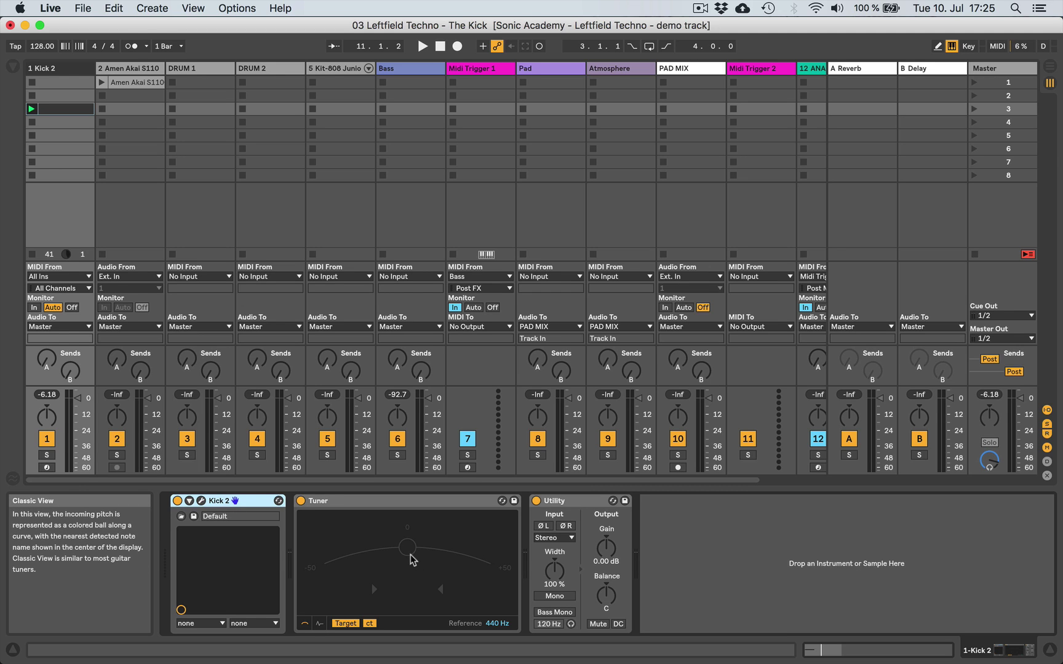
key("space")
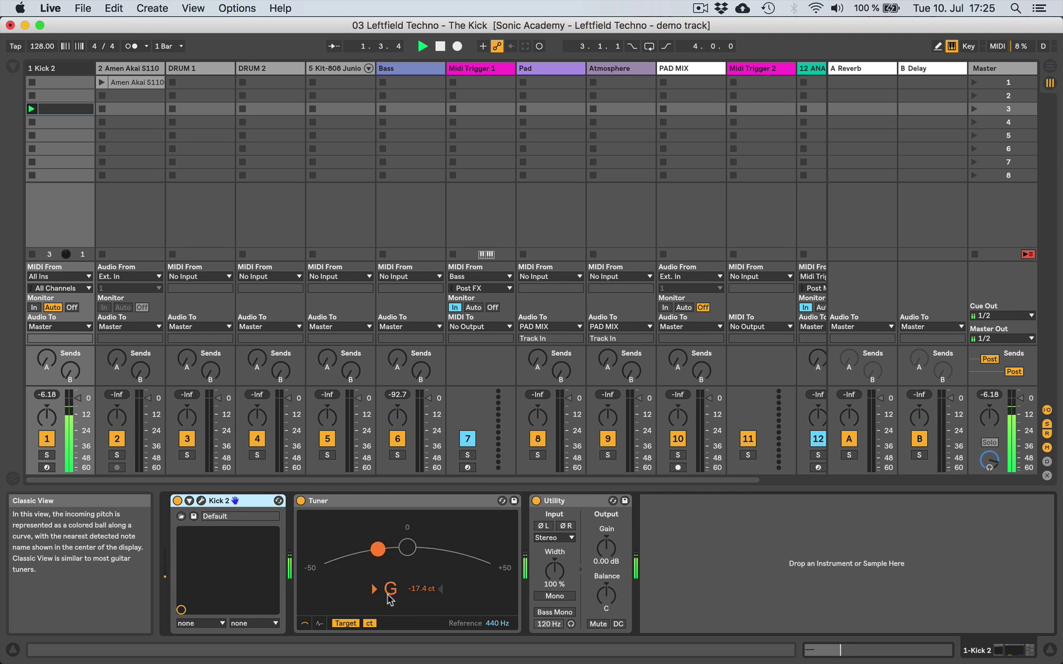
key("space")
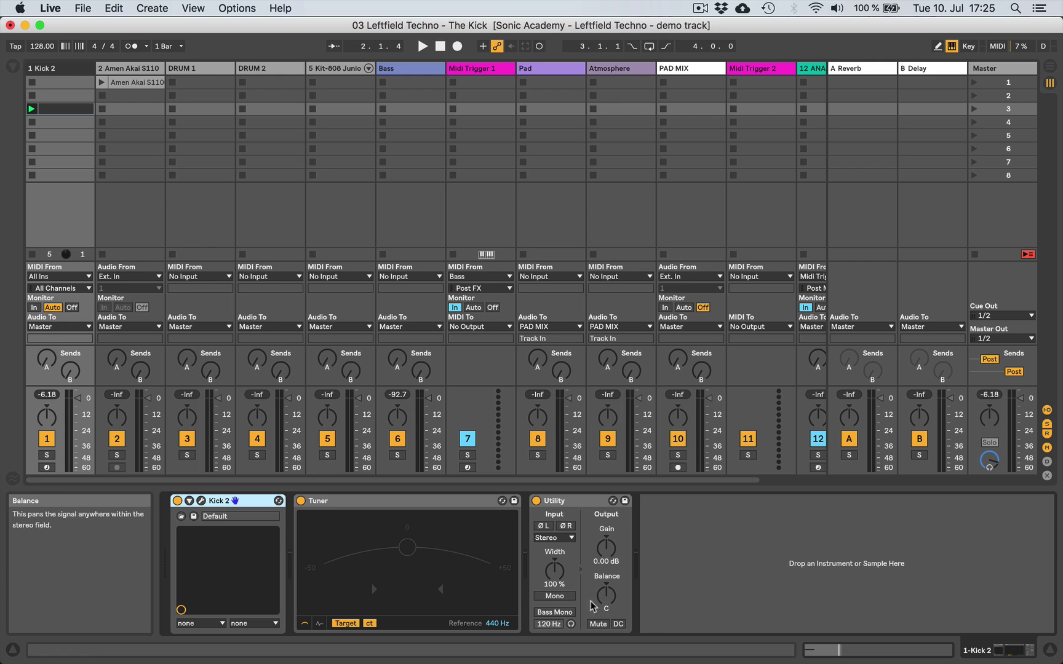
Convert the kick to mono in the Utility device and audition it.
left_click(563, 597)
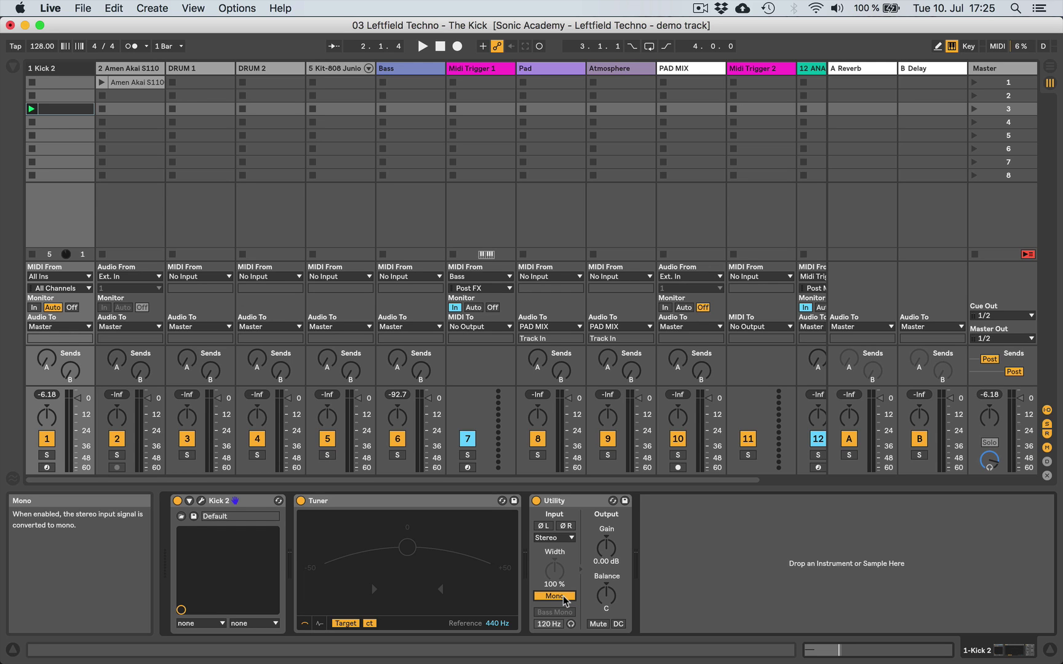
key("space")
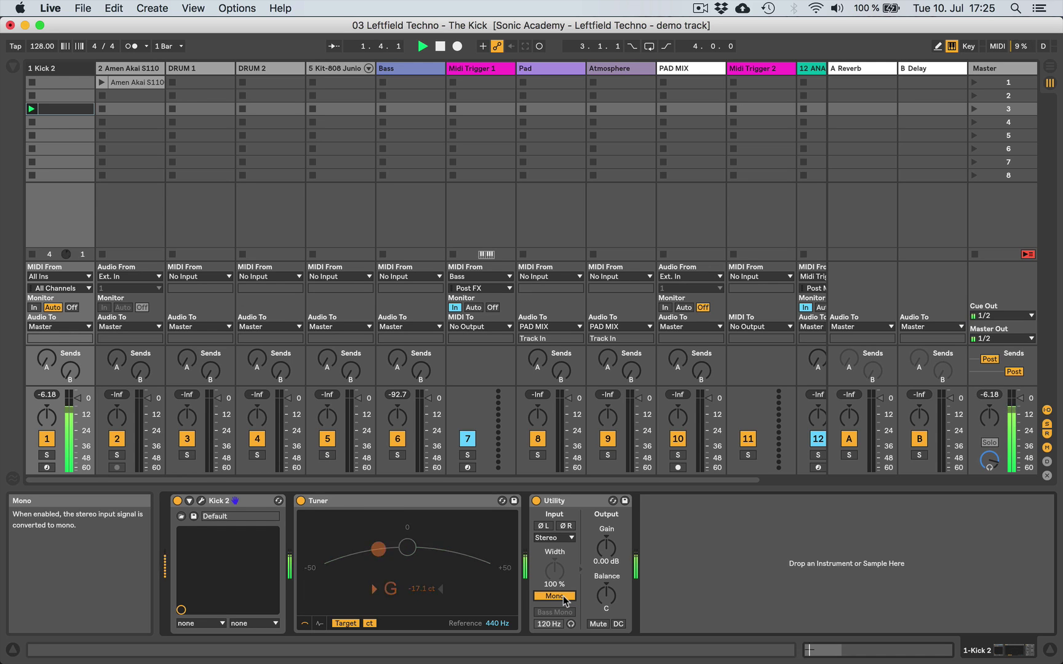
key("space")
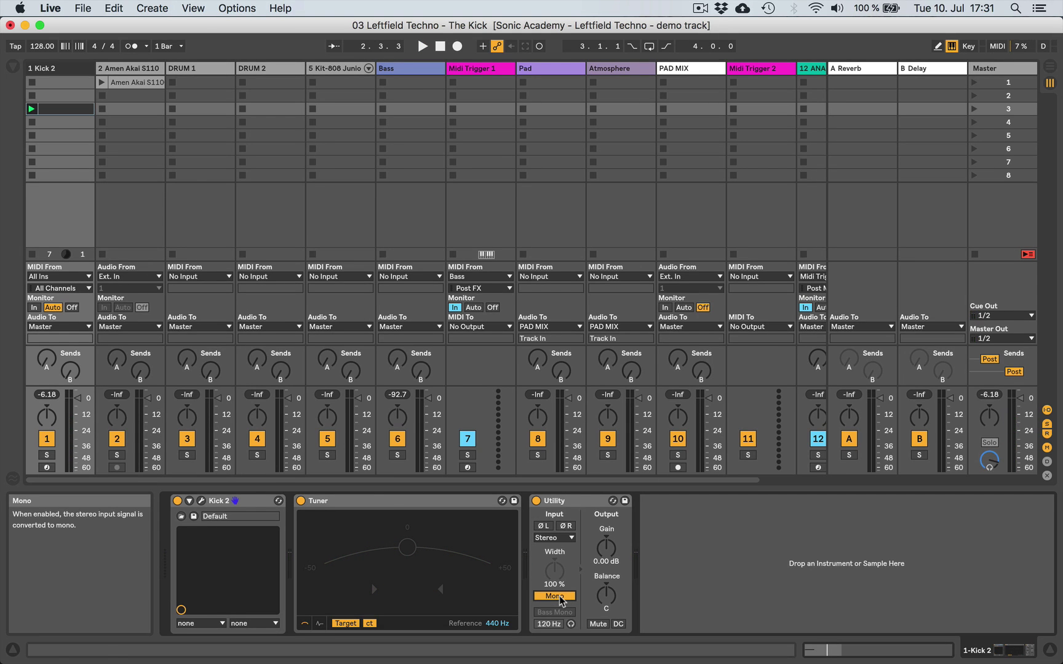
Reopen the kick plugin, add a G1 / 49 Hz node near the pitch envelope's end, and lower the last node to G0 / 24 Hz.
left_click(200, 501)
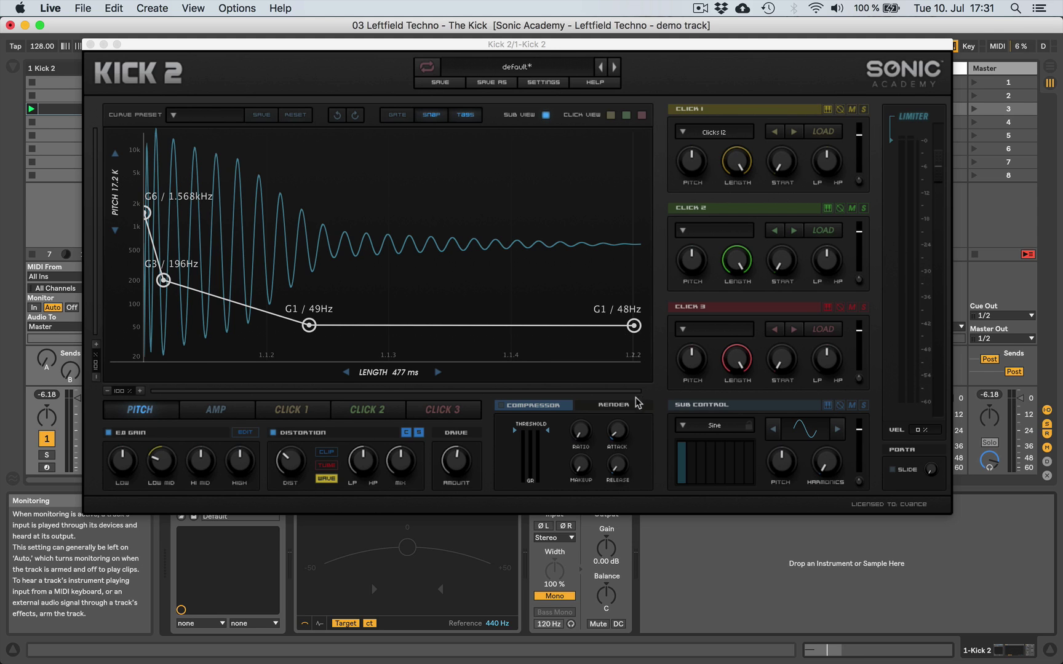
left_click(569, 324)
left_click(569, 324)
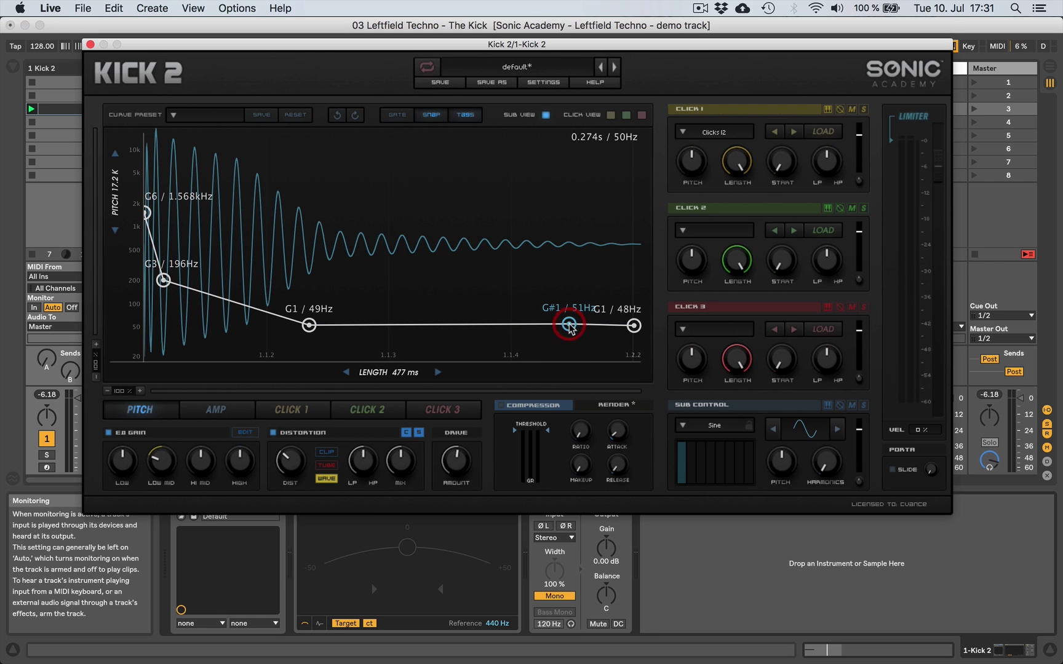
left_click_drag(569, 324, 635, 349)
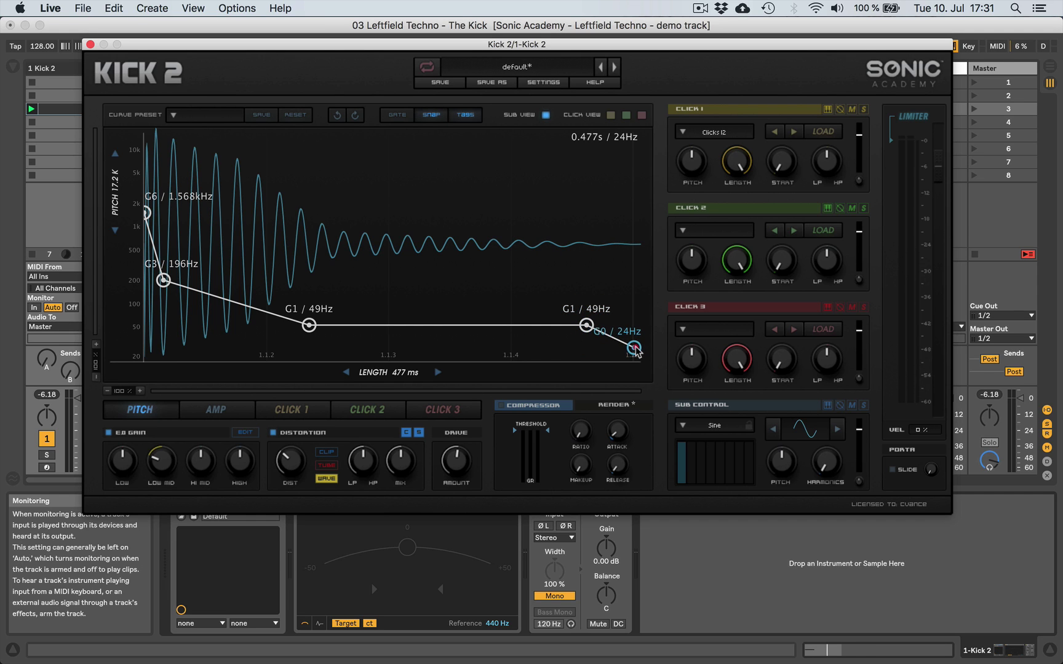
left_click(635, 349)
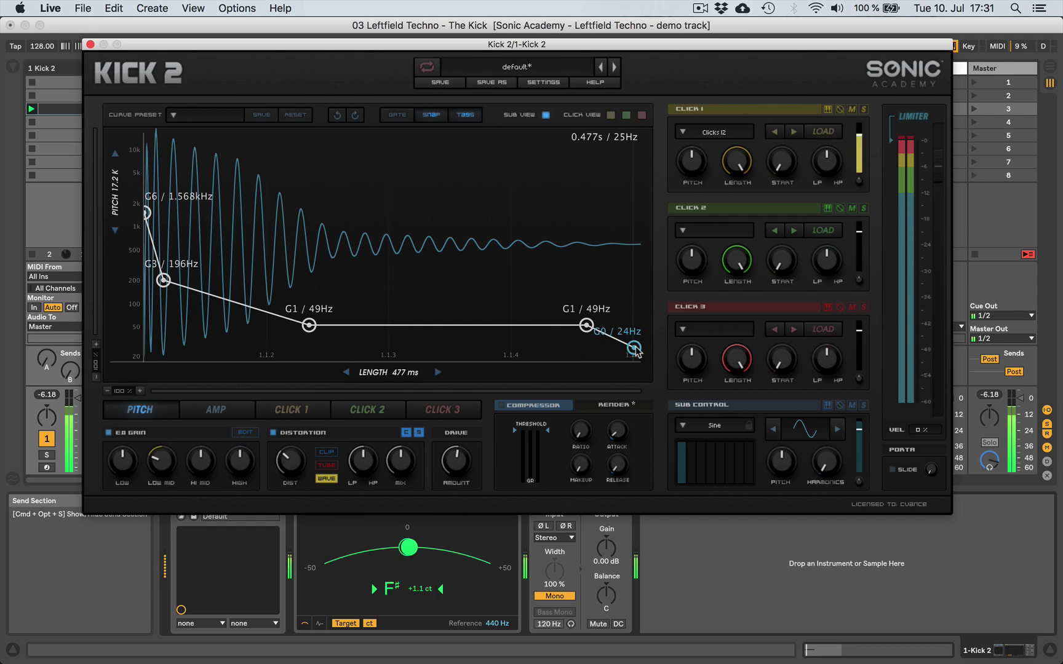
mouse_move(635, 349)
left_mouse_down()
mouse_move(634, 324)
mouse_move(634, 348)
left_mouse_up()
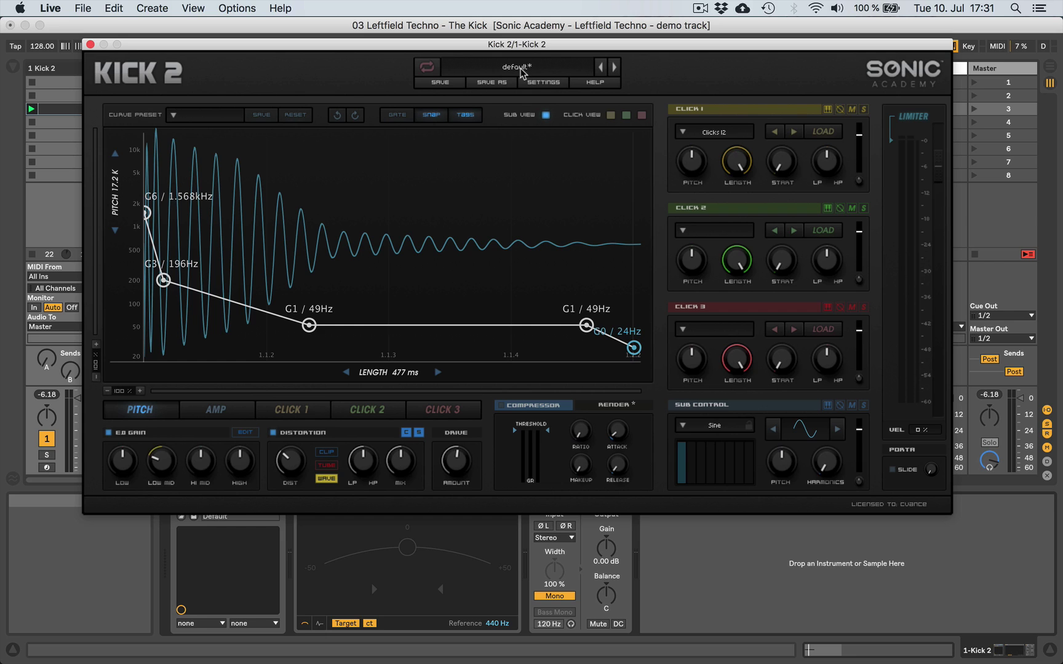
Save the kick as a new preset named "Leftfield in G" in User Presets without overwriting the default one.
left_click(452, 86)
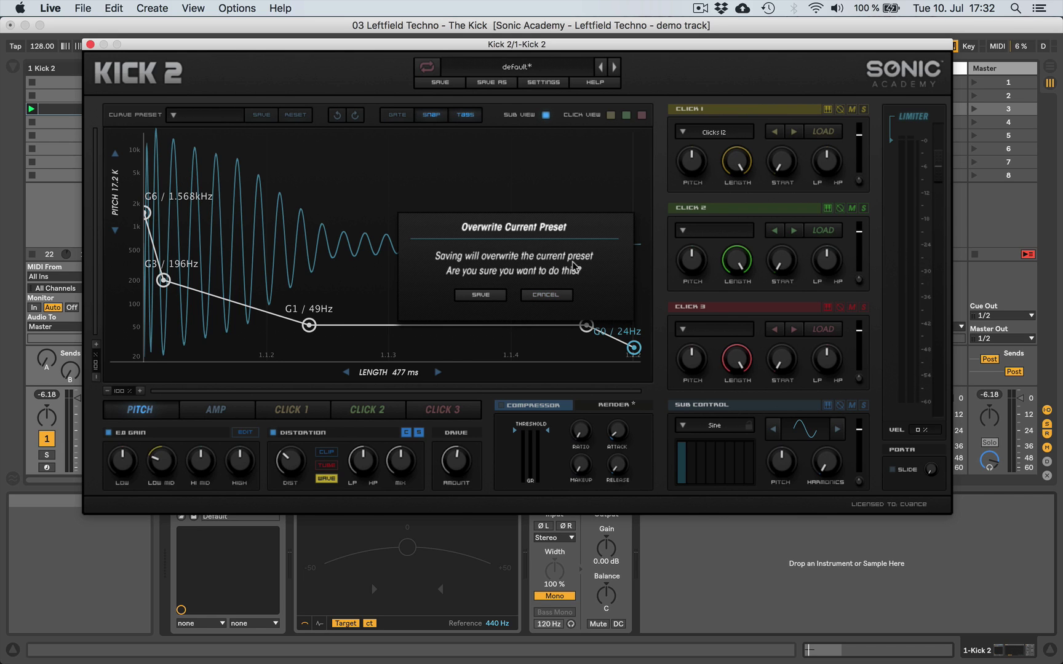
left_click(550, 296)
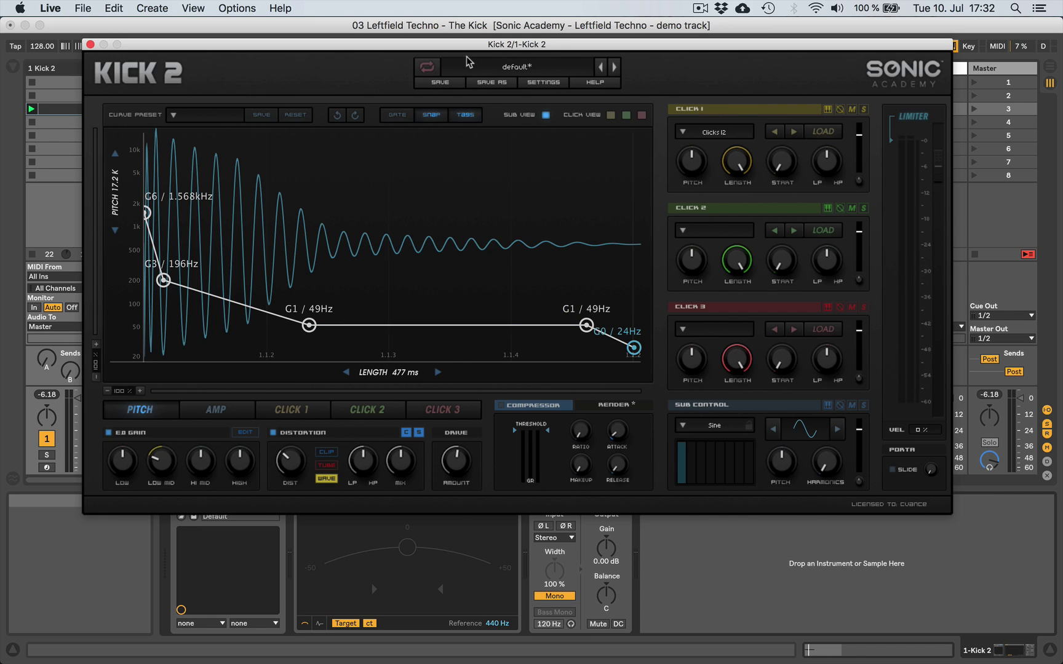
left_click(492, 82)
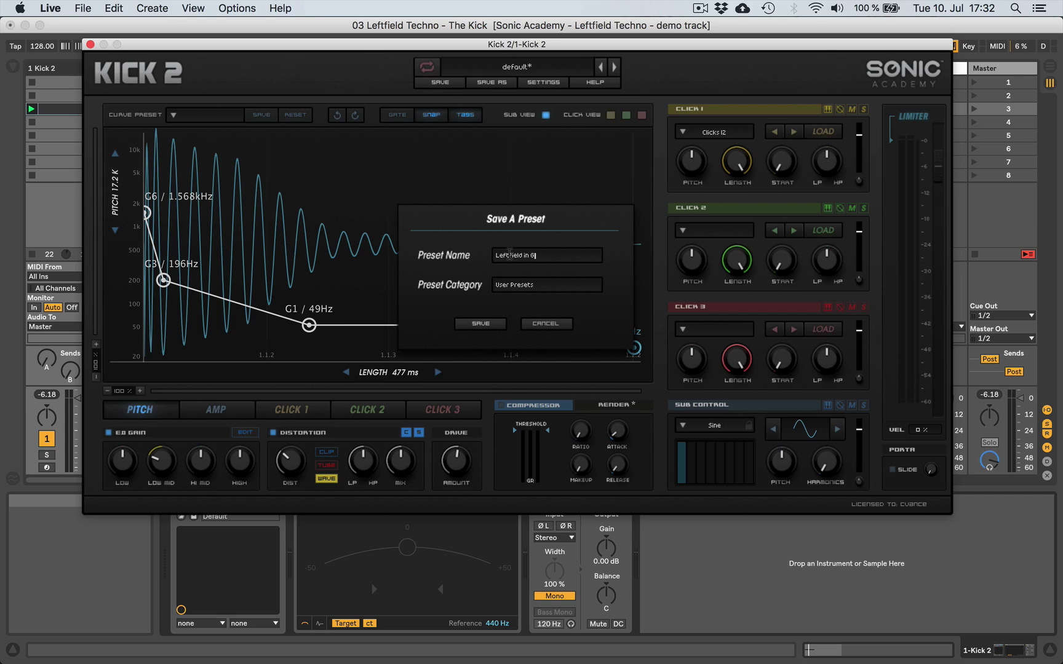
left_click(477, 325)
Look up the new "Leftfield in G" preset in the user preset browser and close the browser.
left_click(498, 69)
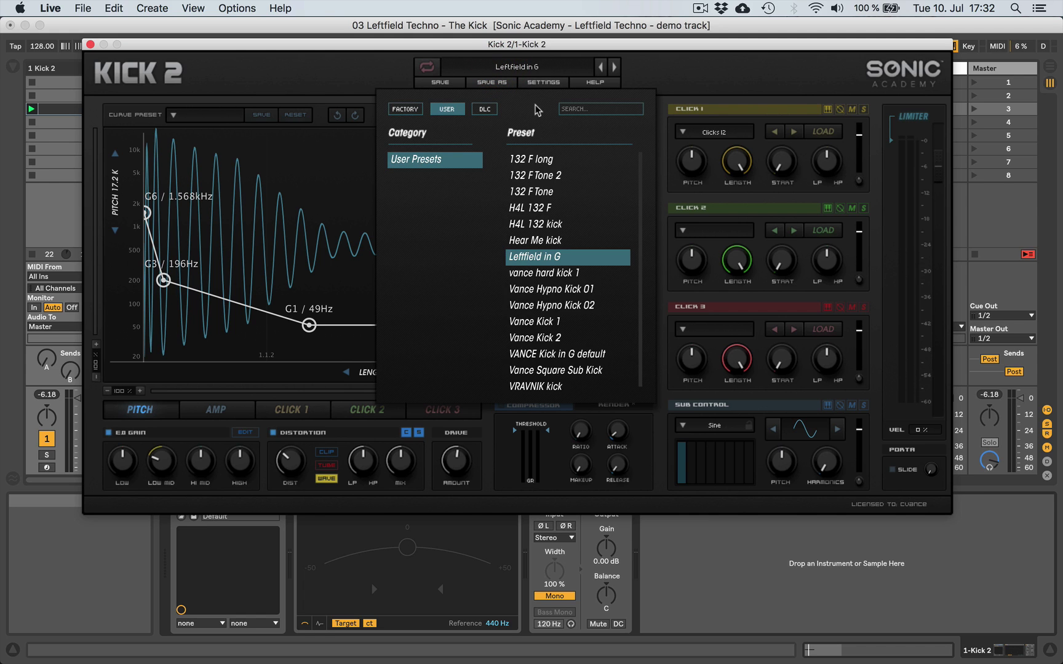
left_click(405, 111)
left_click(437, 113)
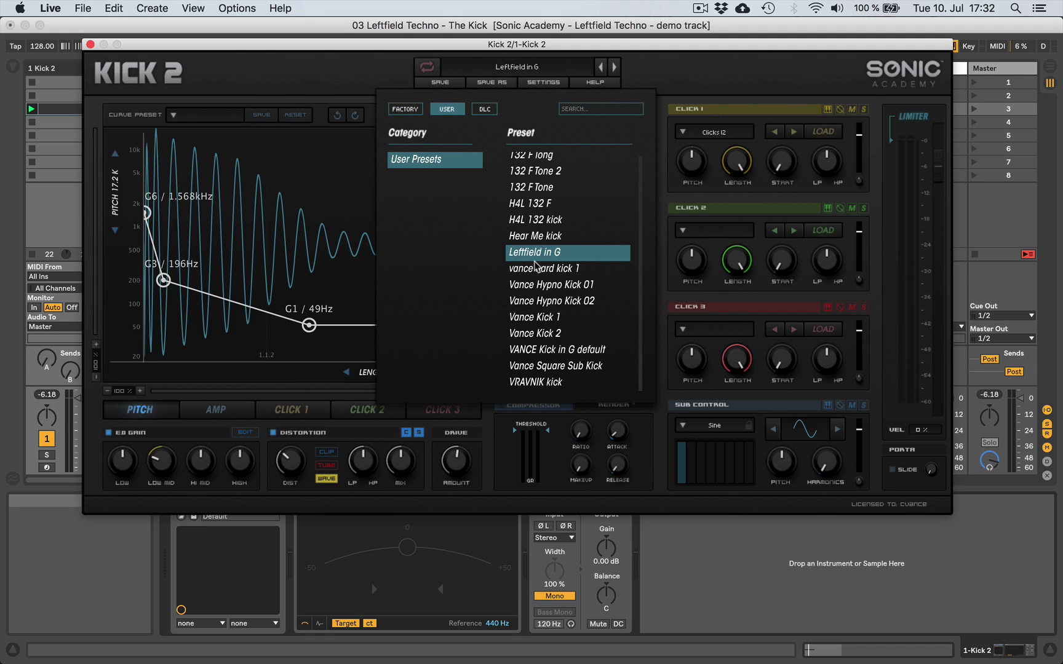
scroll(581, 375, "up", 1)
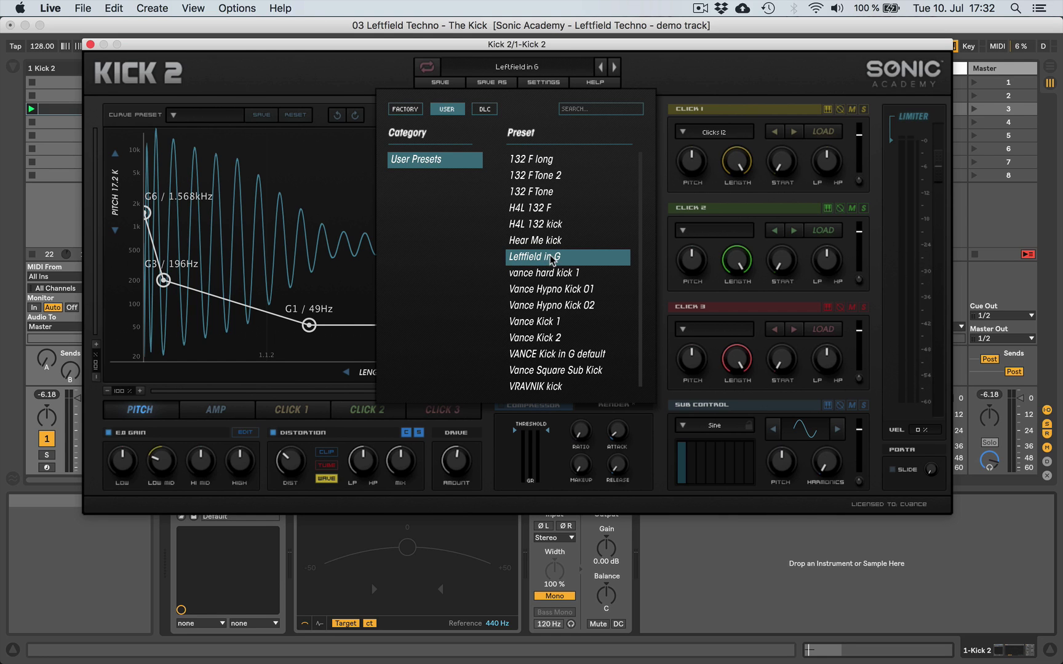
left_click(374, 79)
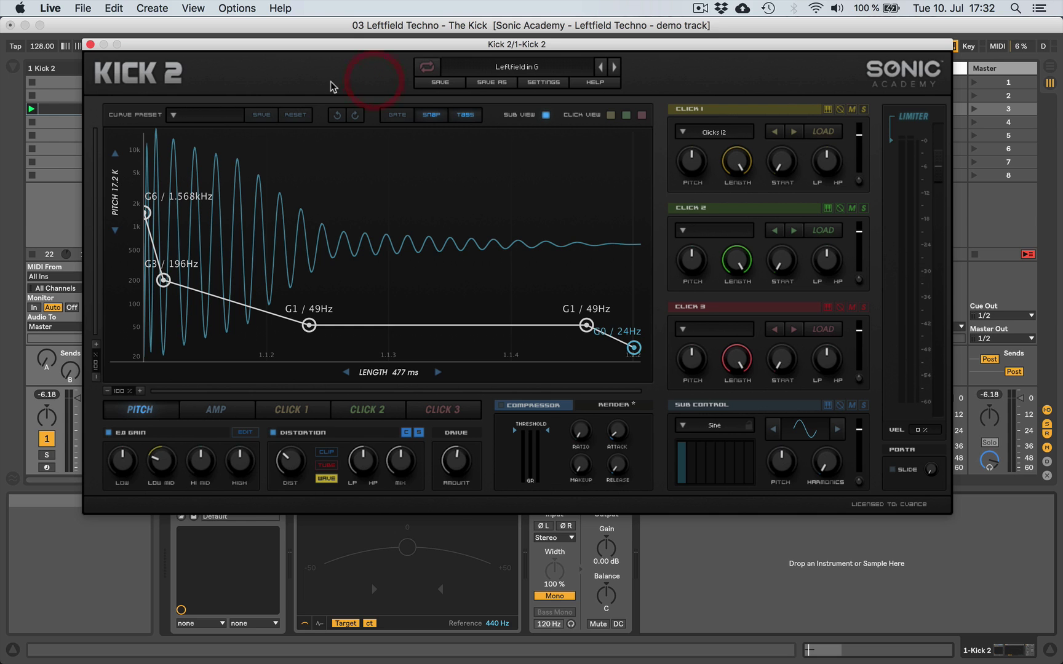